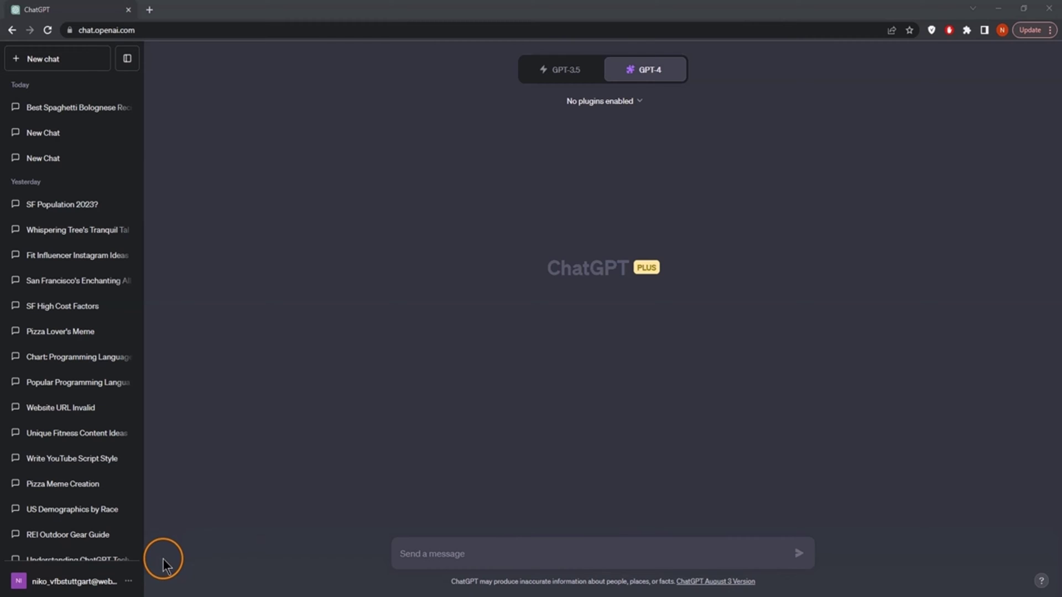
- Confirm Plugins is turned on under Settings > Beta features
click(132, 581)
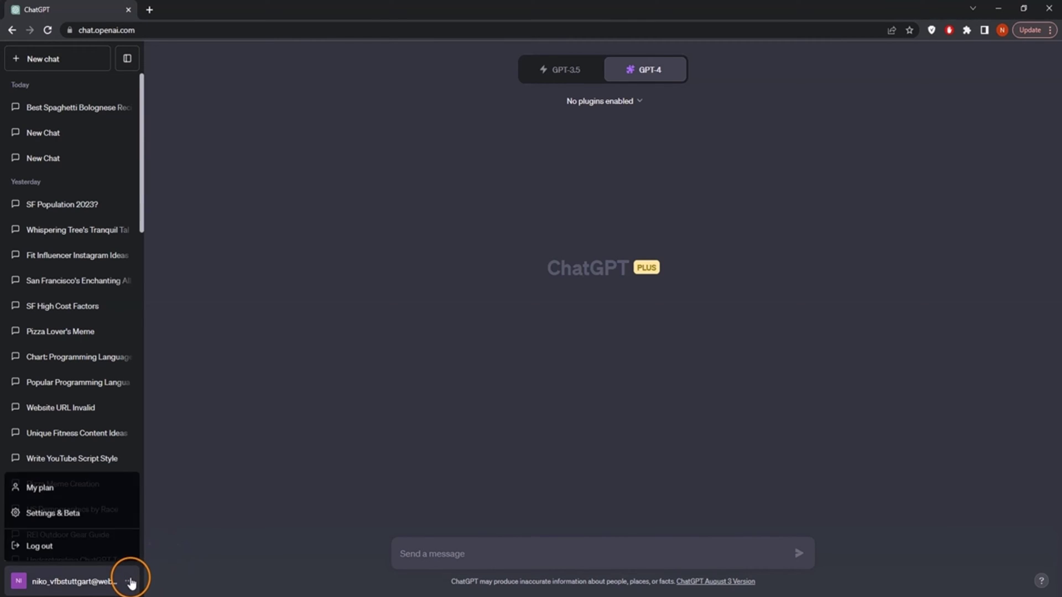
click(40, 519)
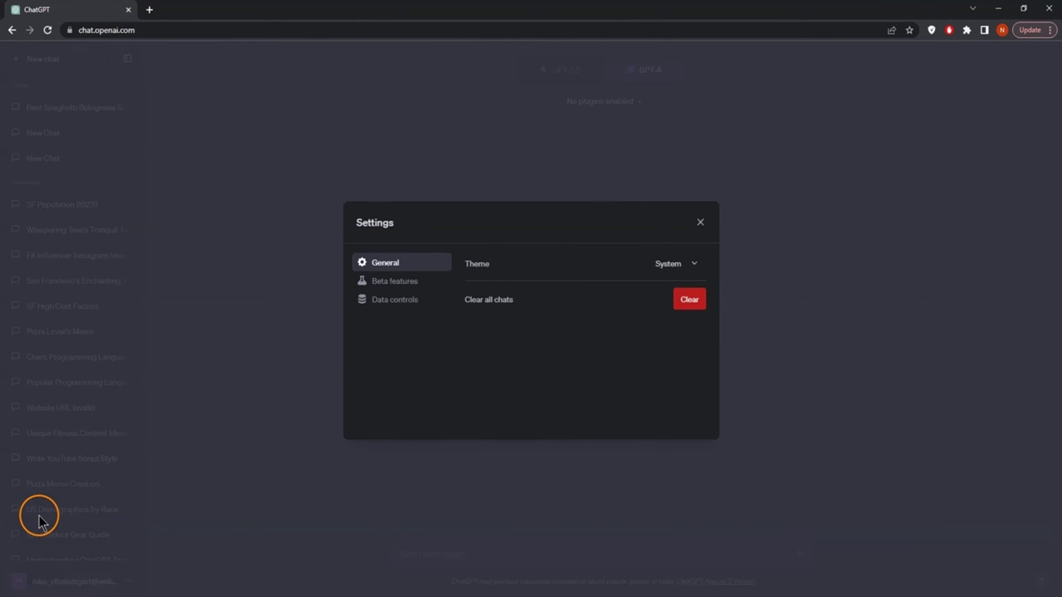
click(410, 289)
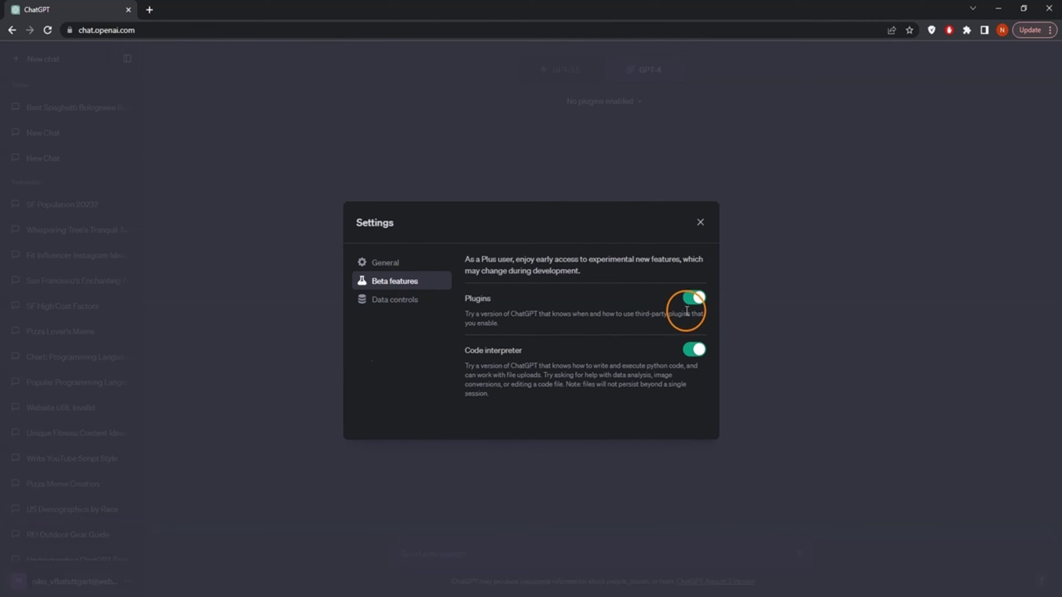
click(701, 223)
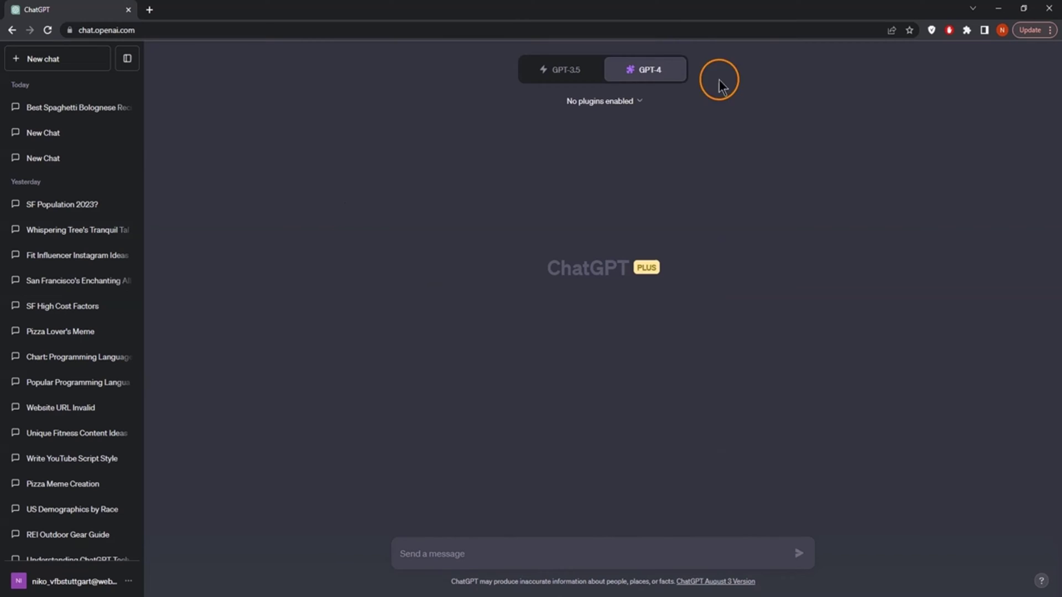
- Switch the chat model to GPT-4 with Plugins and show the plugin list
click(564, 69)
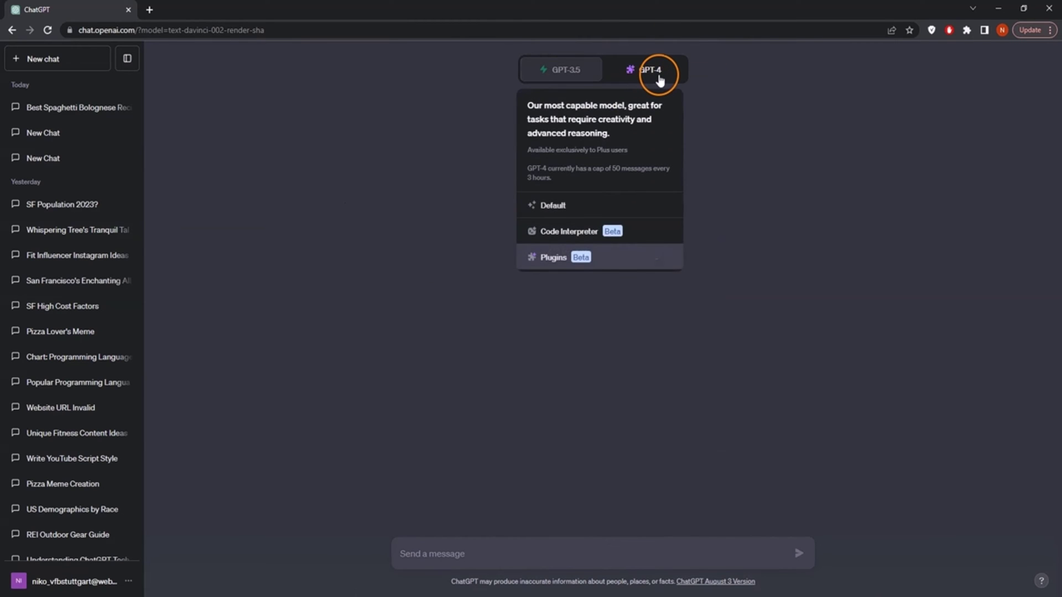
click(660, 79)
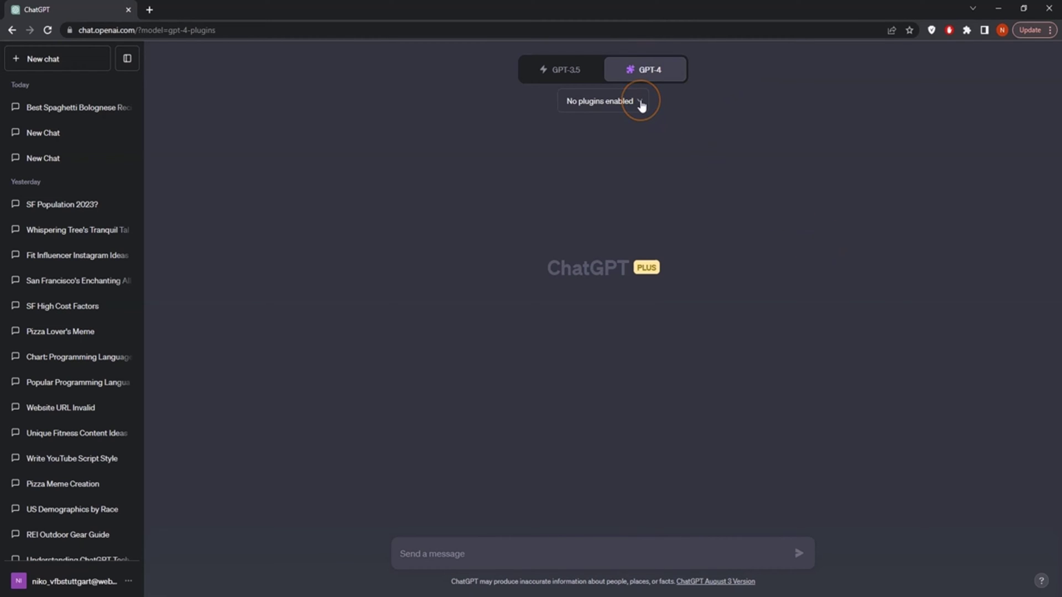
click(641, 104)
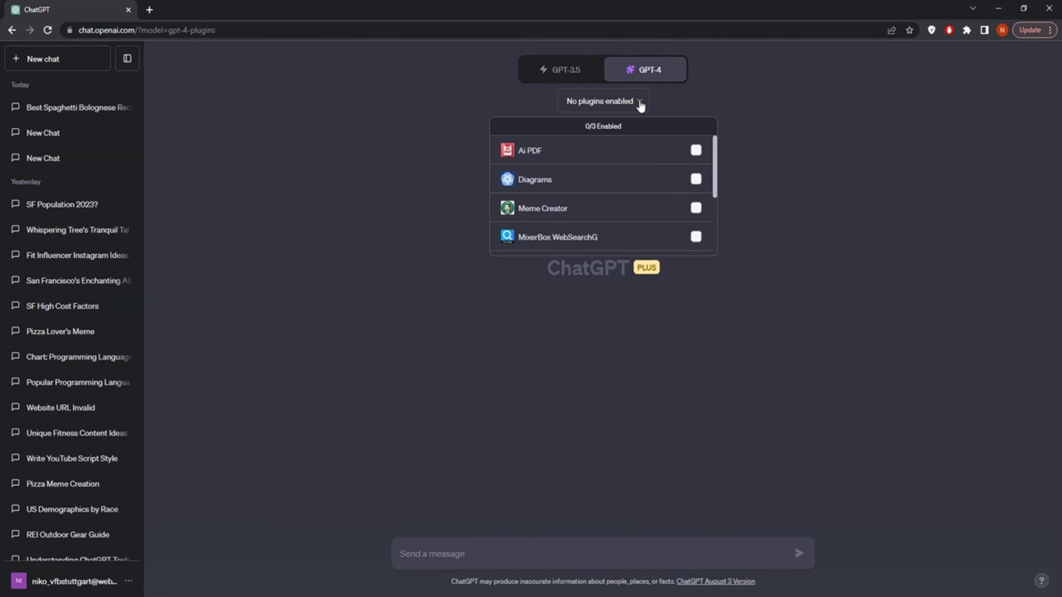
- Toggle the Ai PDF, Diagrams and Speedy SEO Marketing plugins, then open the plugin store
click(634, 160)
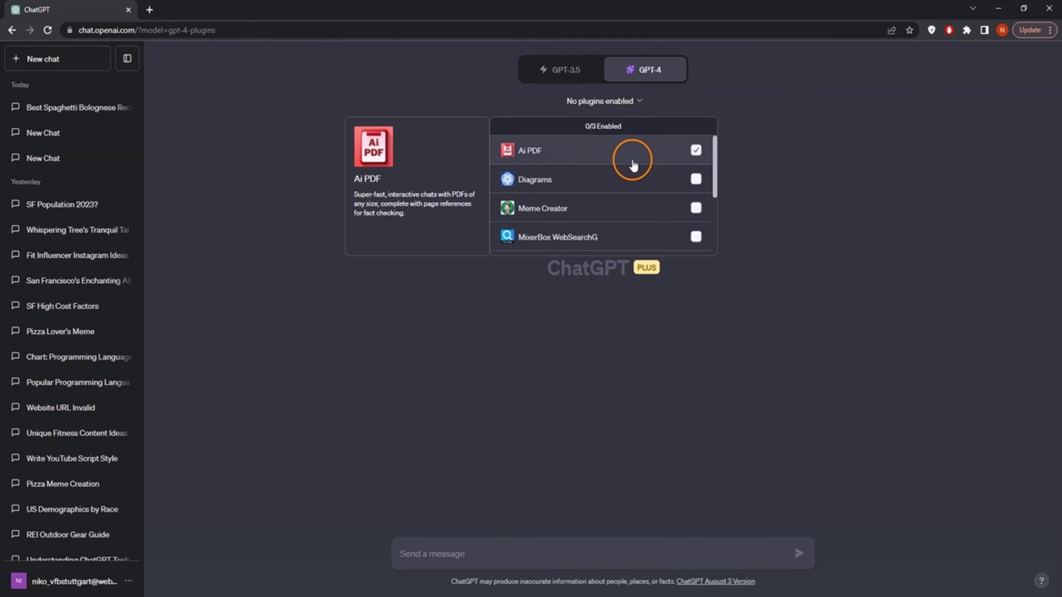
click(627, 180)
scroll(627, 181, down, 5)
click(625, 184)
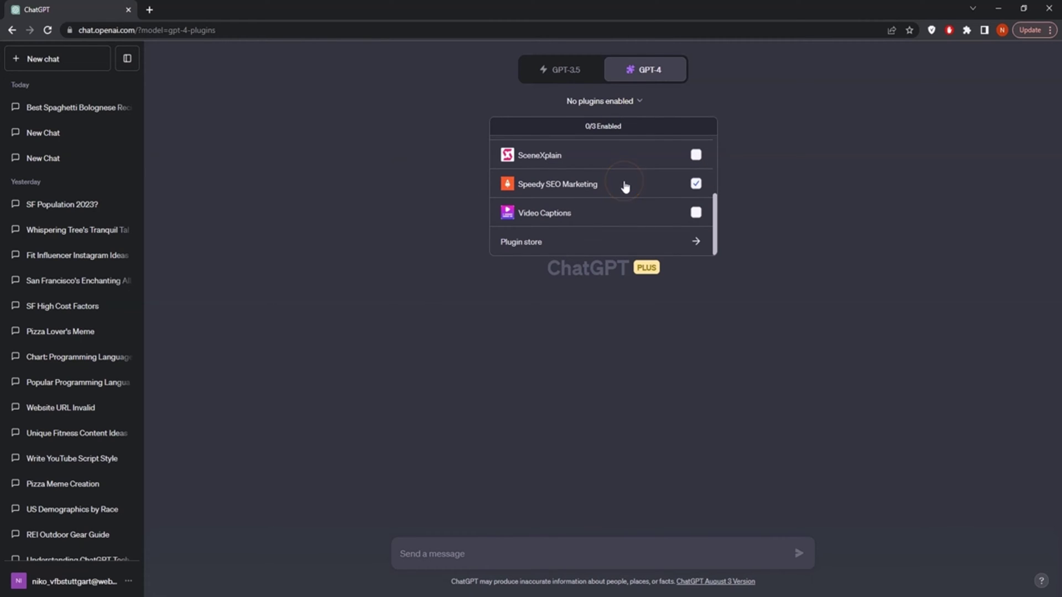
click(615, 191)
click(550, 240)
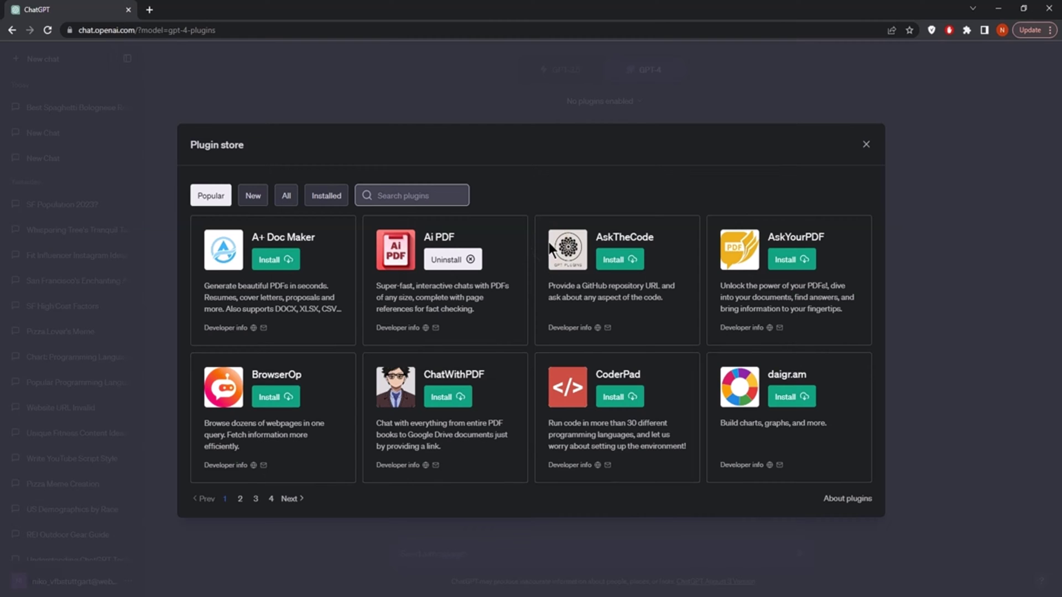
- Browse the store's Newest, All and Installed tabs, then search for 'web pi'
click(211, 198)
click(252, 196)
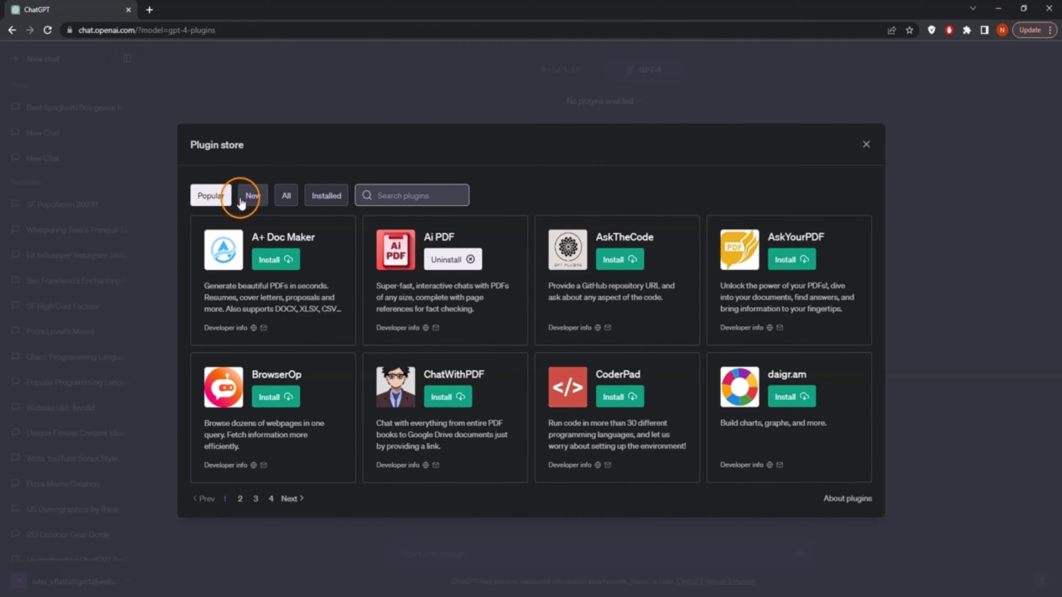
click(293, 204)
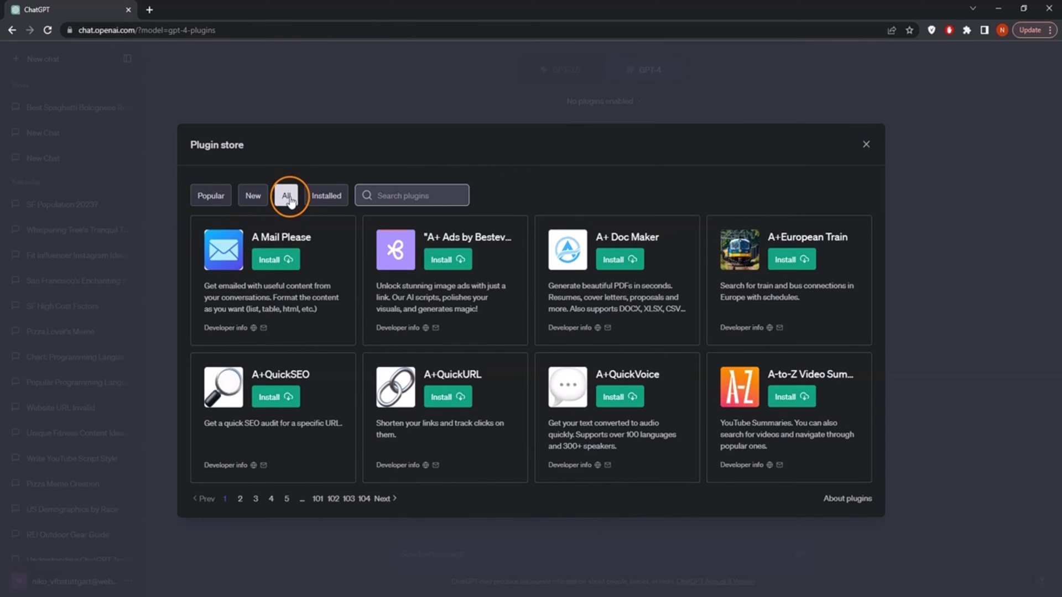
click(329, 198)
click(445, 202)
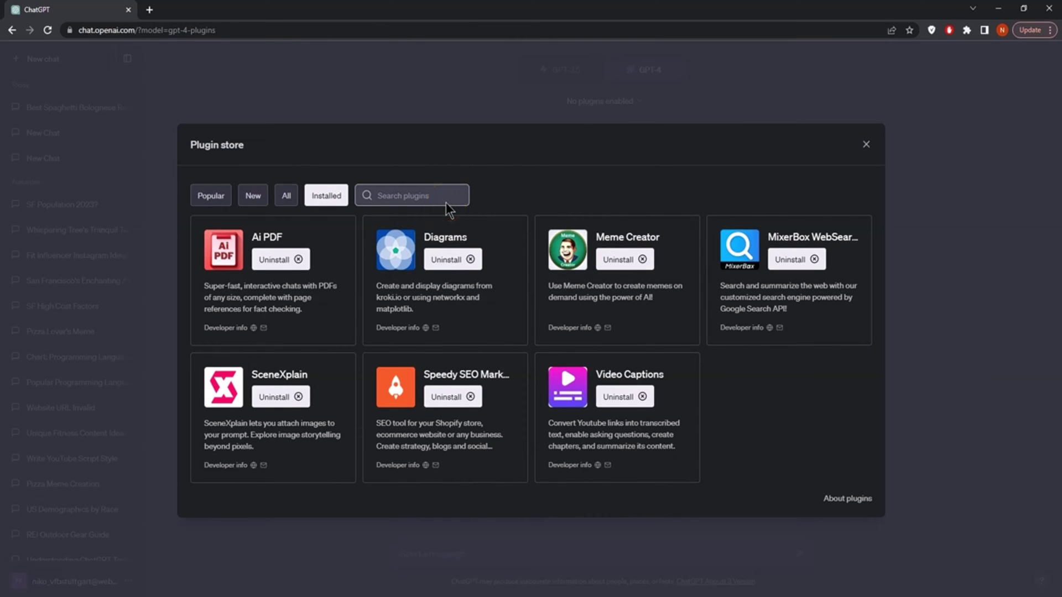
click(426, 191)
click(326, 196)
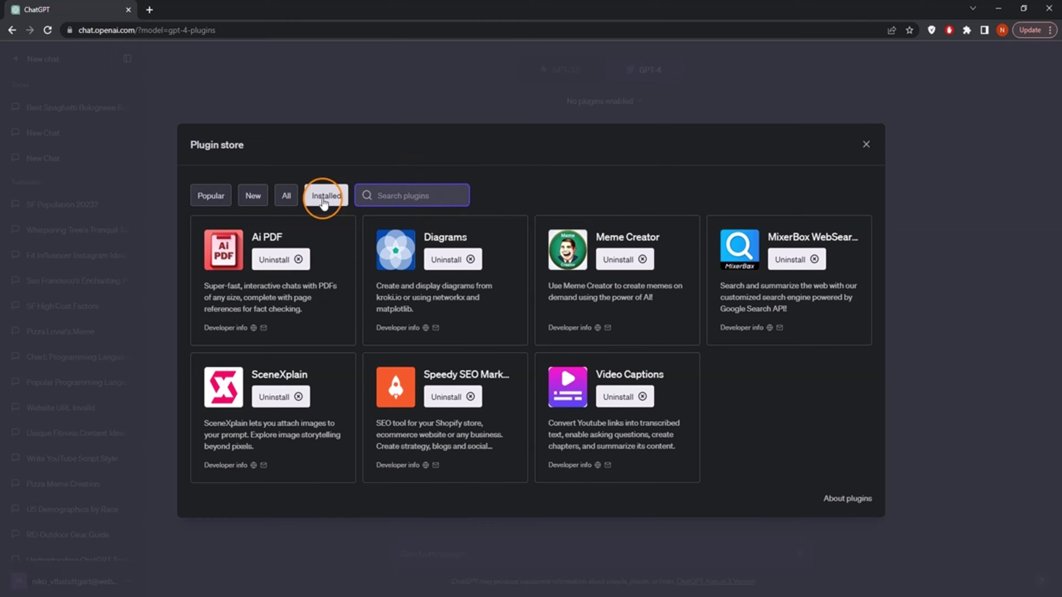
click(412, 193)
text(web)
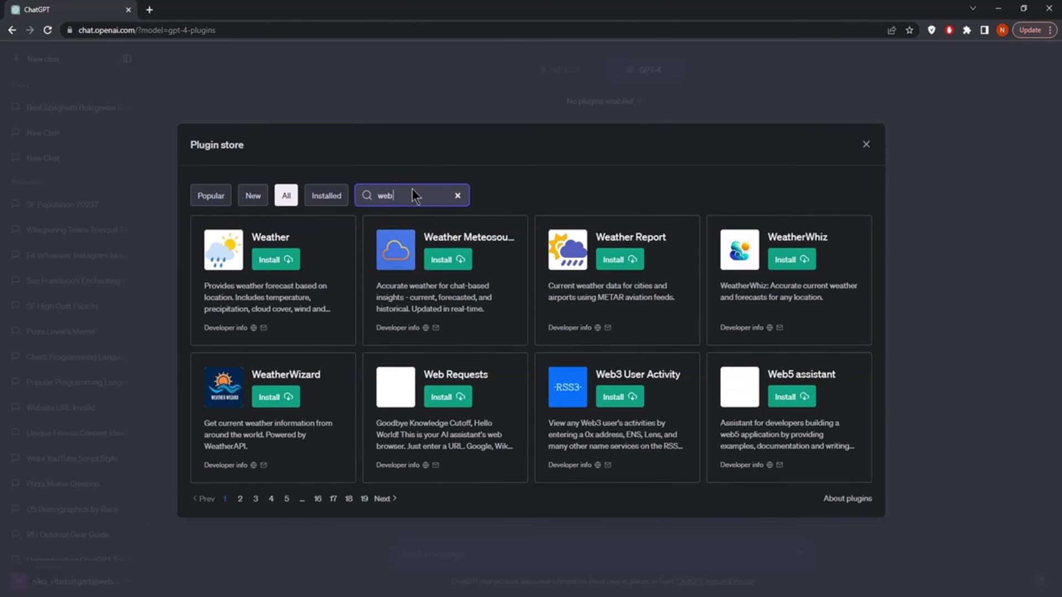
text( pilot)
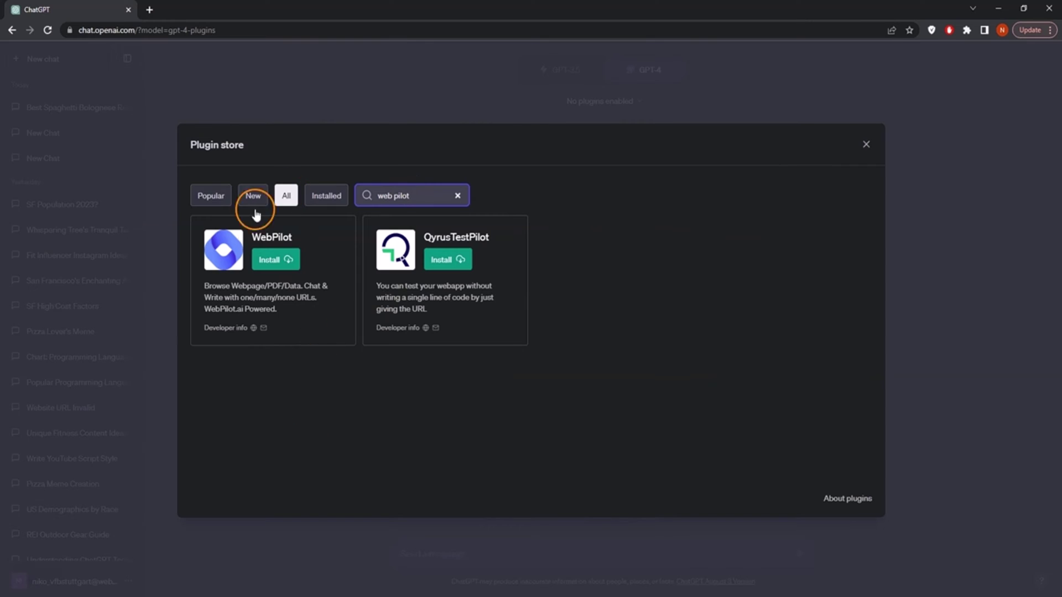
- Install WebPilot, close the store, and enable WebPilot in the plugin list
click(278, 264)
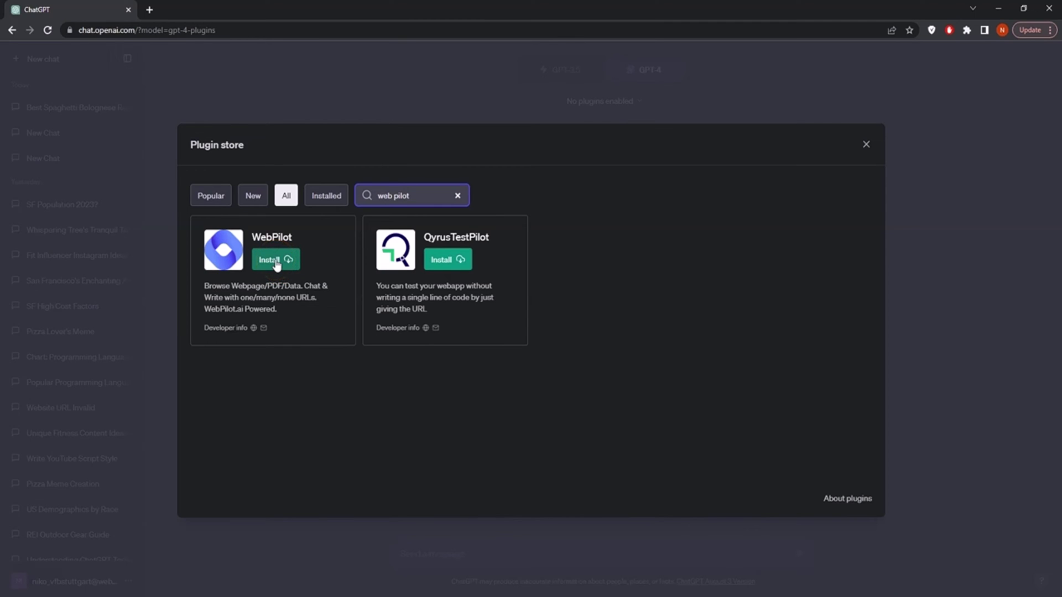
click(276, 265)
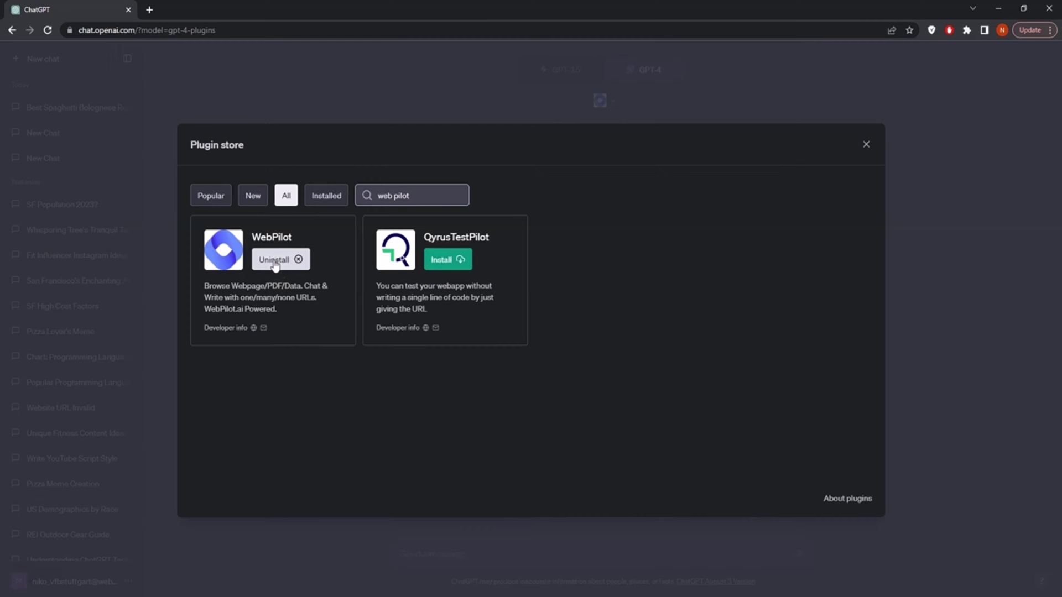
click(866, 145)
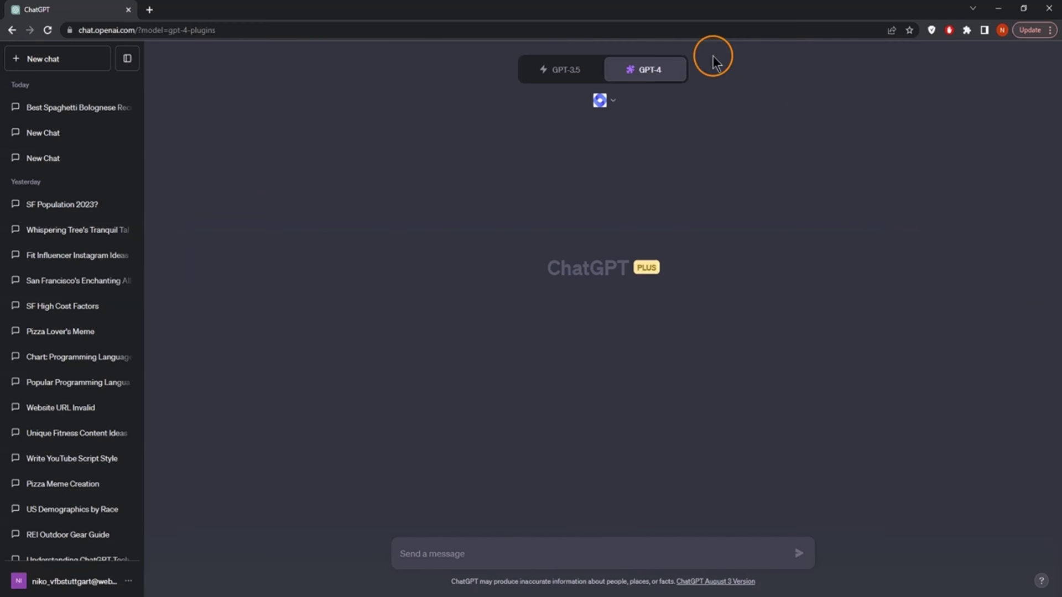
click(617, 103)
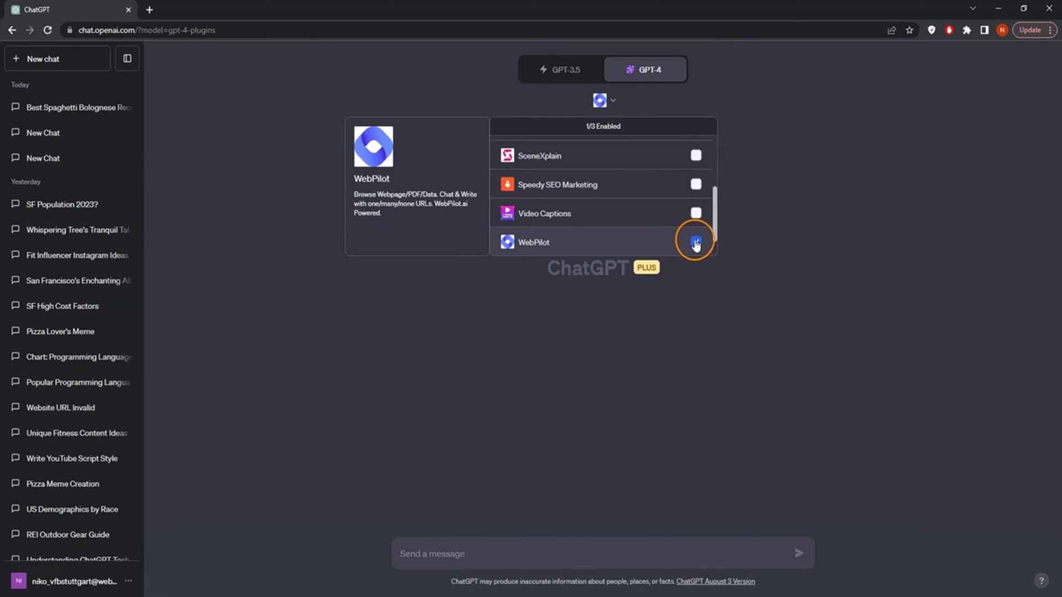
click(882, 406)
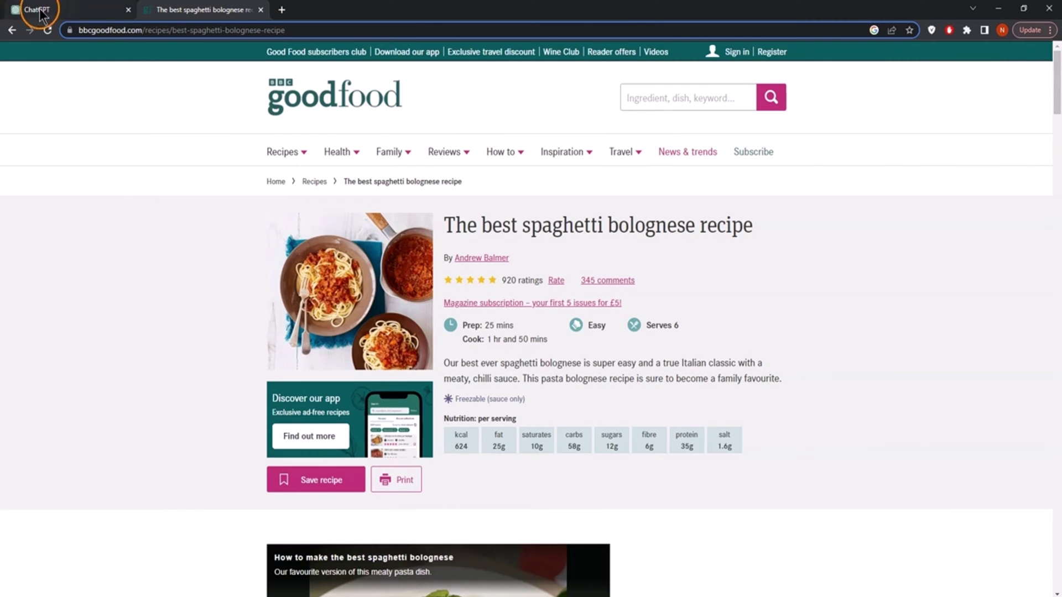
- Copy the BBC Good Food bolognese recipe URL from the address bar and scroll the recipe
click(173, 30)
key(ctrl+c)
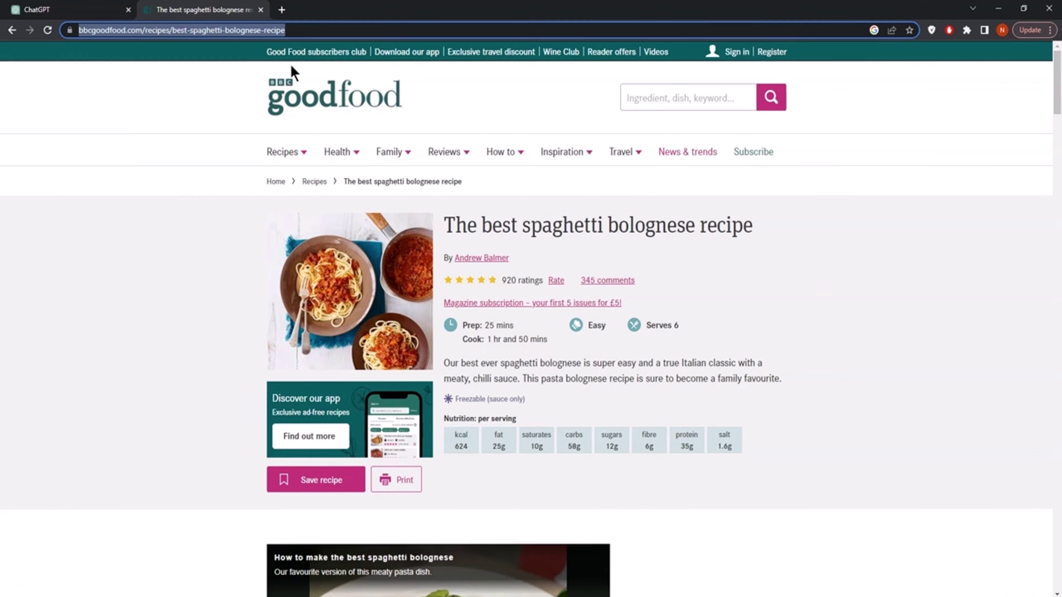
scroll(603, 243, down, 15)
scroll(467, 398, down, 6)
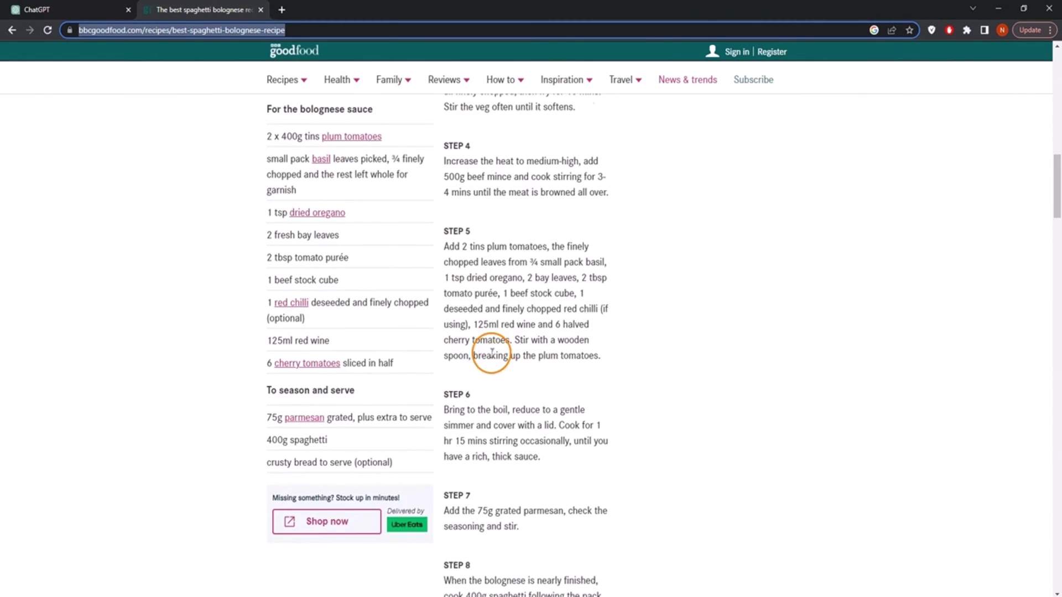
scroll(503, 371, up, 20)
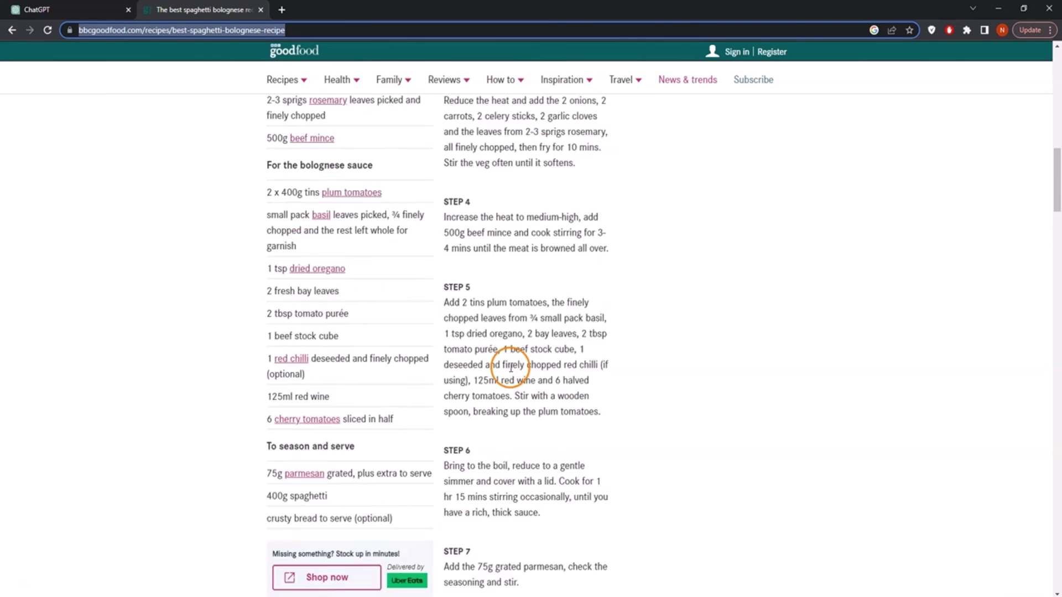
- Send 'Can you summarize this receipy:' above the pasted recipe link and review the summary
click(22, 9)
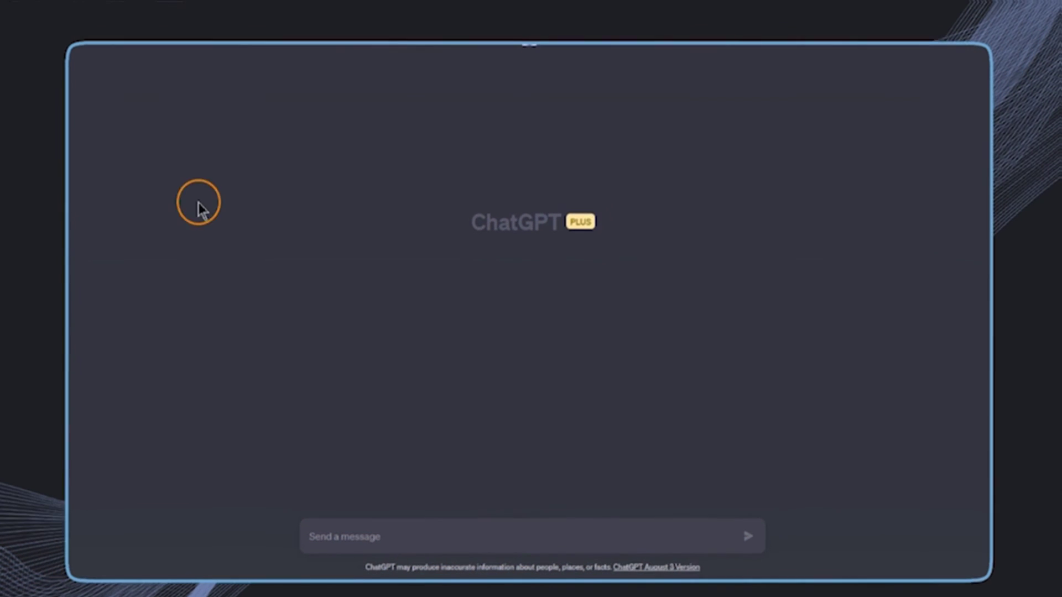
click(481, 536)
key(ctrl+v)
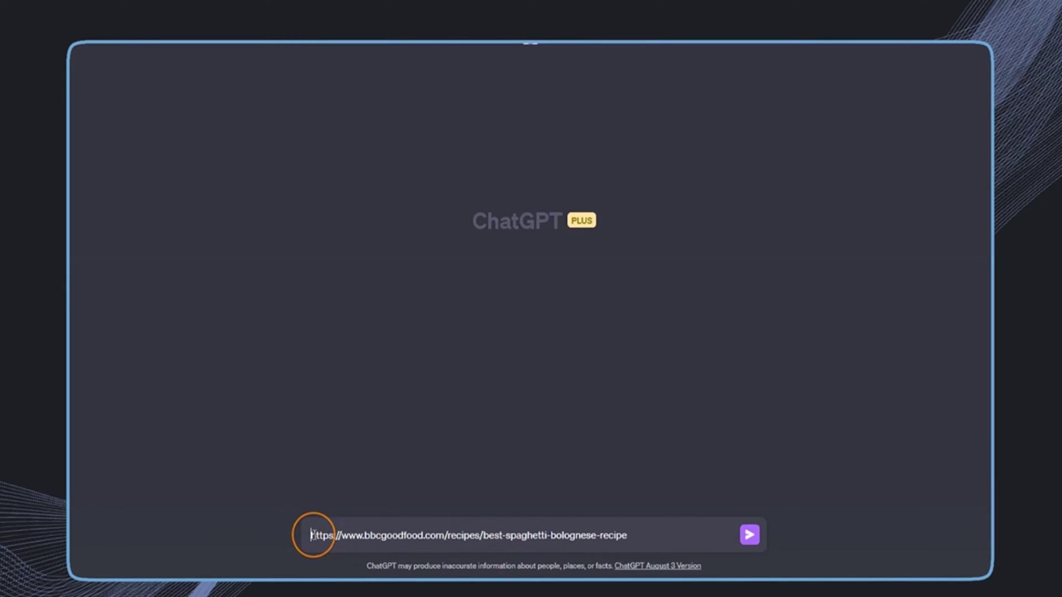
text(Can you summarize this receipy:)
key(shift+Return)
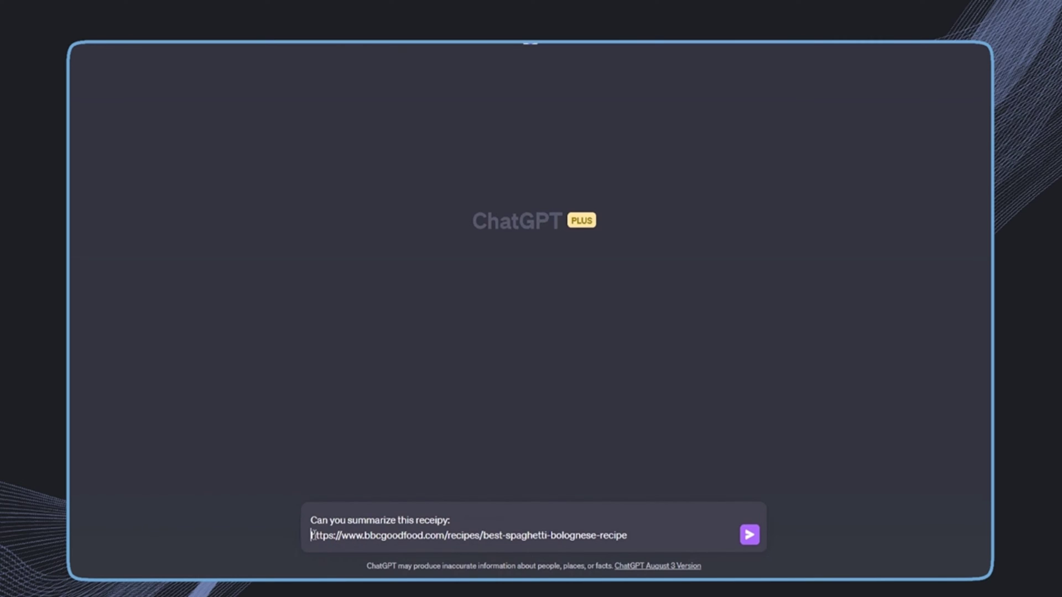
key(Return)
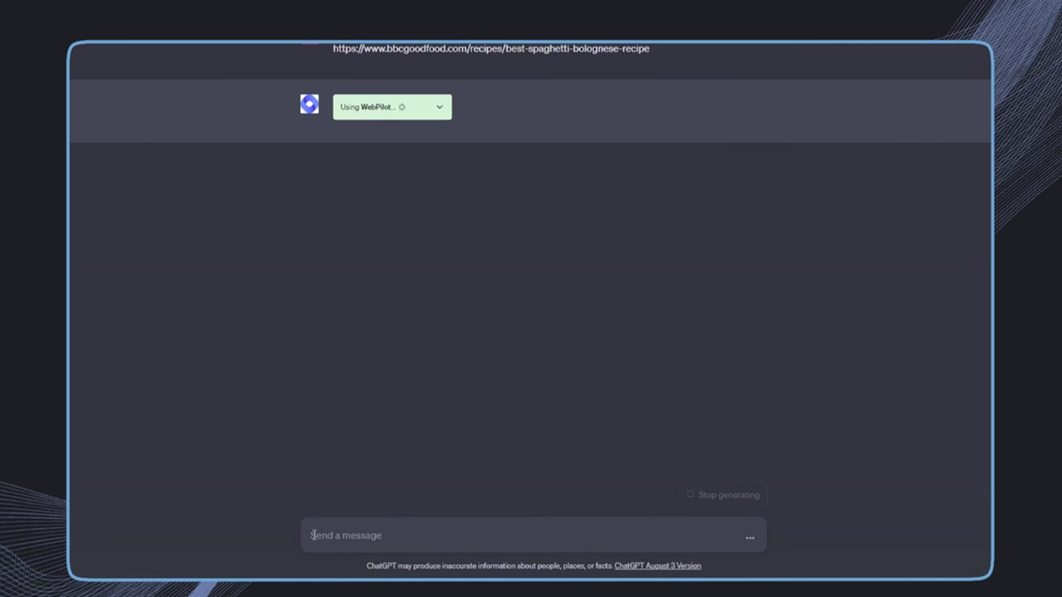
click(337, 373)
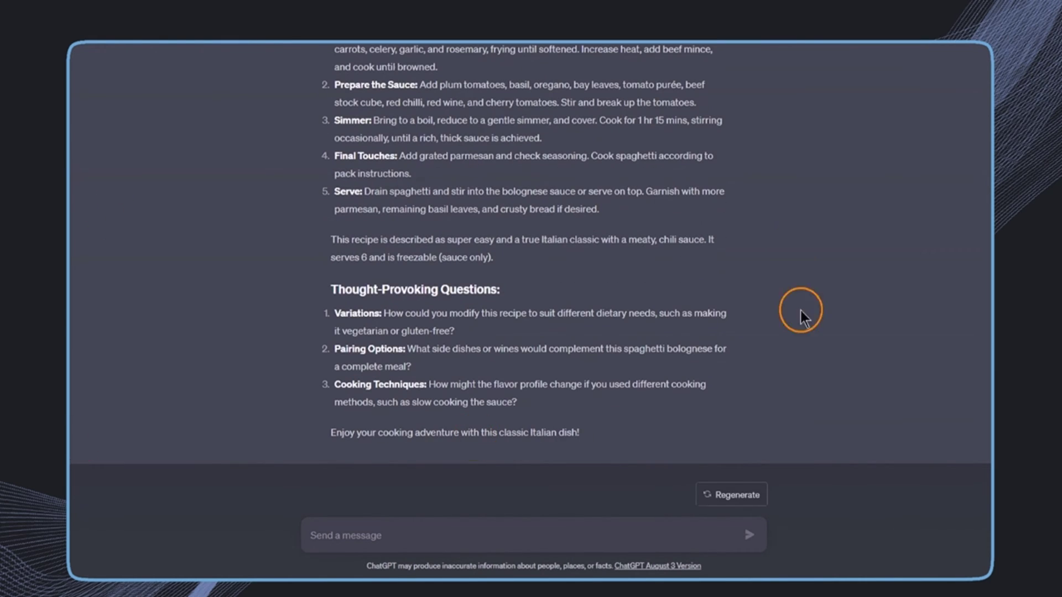
scroll(421, 340, up, 7)
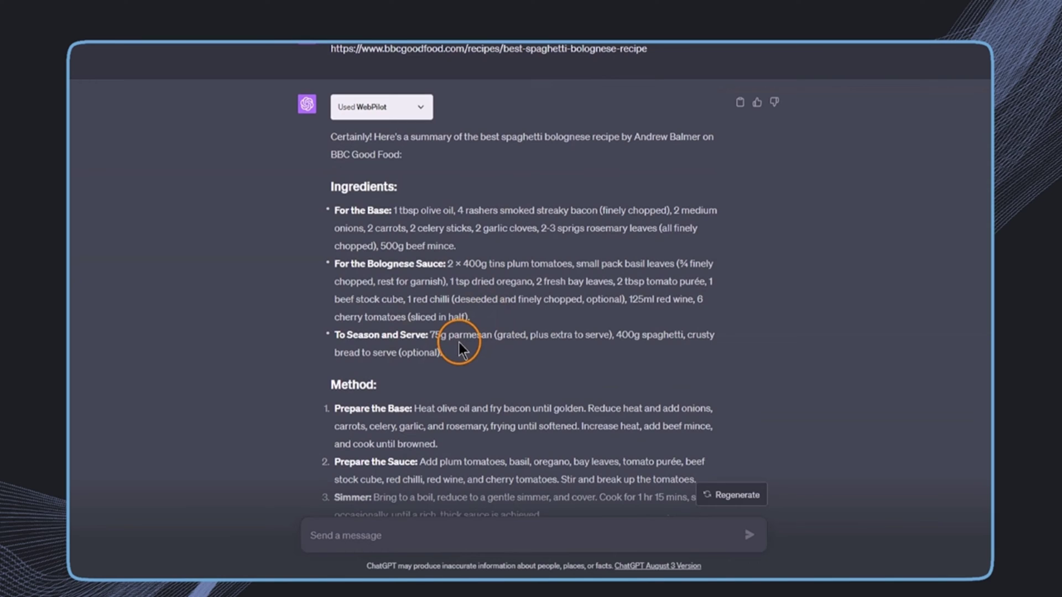
scroll(445, 365, down, 7)
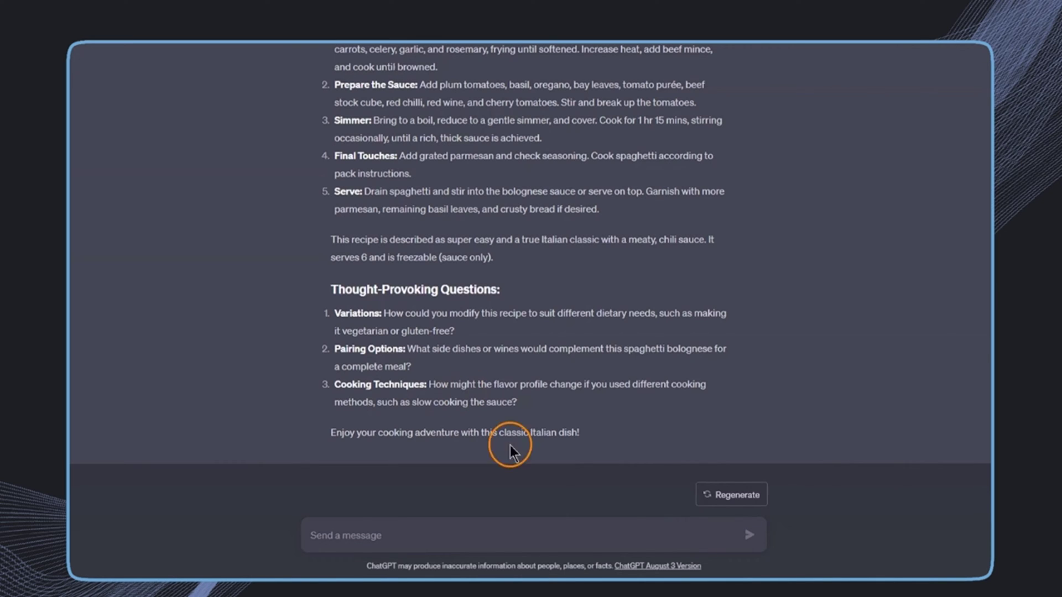
- Send the pasted request for tips from the recipe's reader comments and scroll the reply
click(636, 540)
text(Check the comments and provide a list useful tips and tricks based on people's experiences)
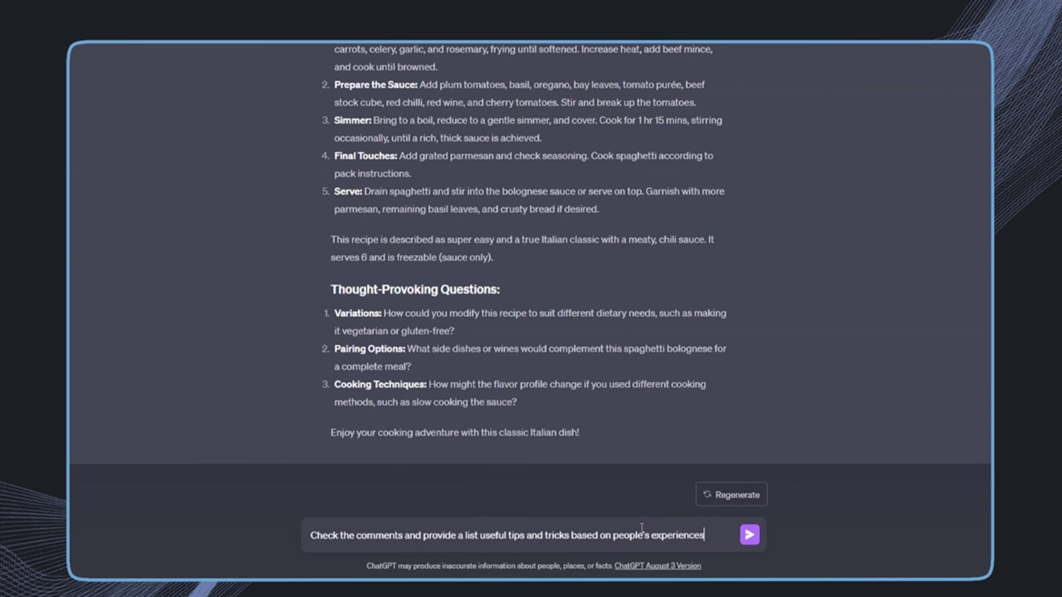
key(Return)
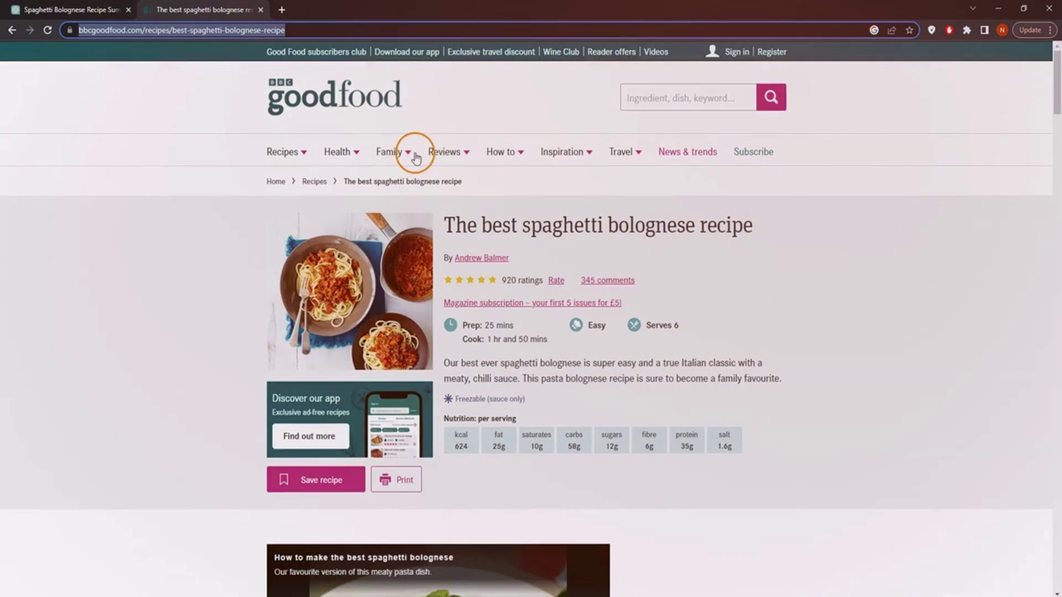
scroll(578, 318, down, 5)
scroll(578, 318, down, 15)
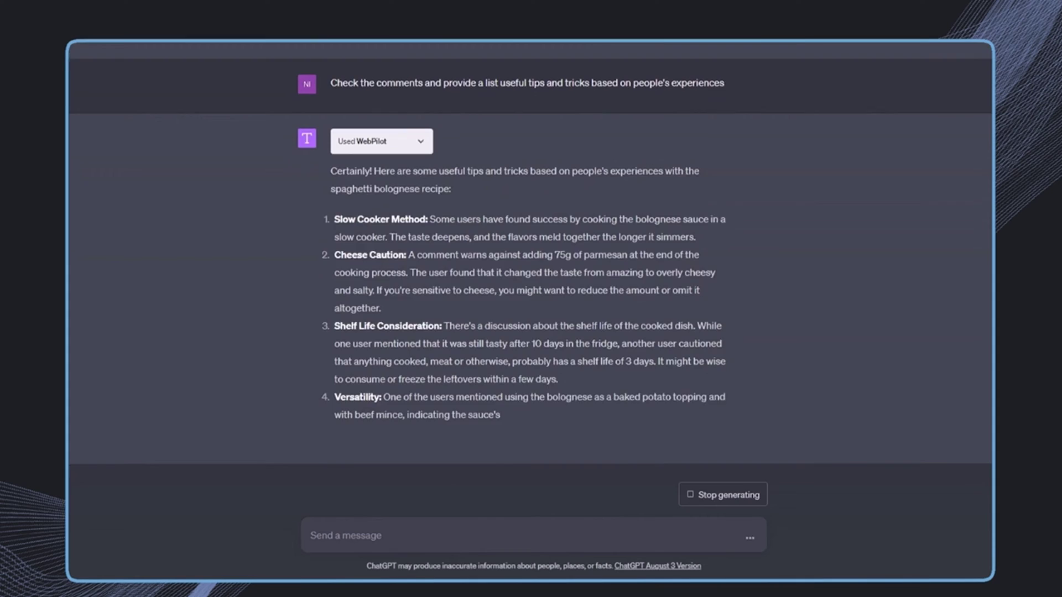
- Paste the vegetarian request with the alternativechefkitchen link and reword it to replace the mince
click(385, 536)
text(I would like to change the recipe to a vegetarian styled one. can you research this and provide me some possible alternatives  https://alternativechefkitchen.com/7-mince-meat-alternatives)
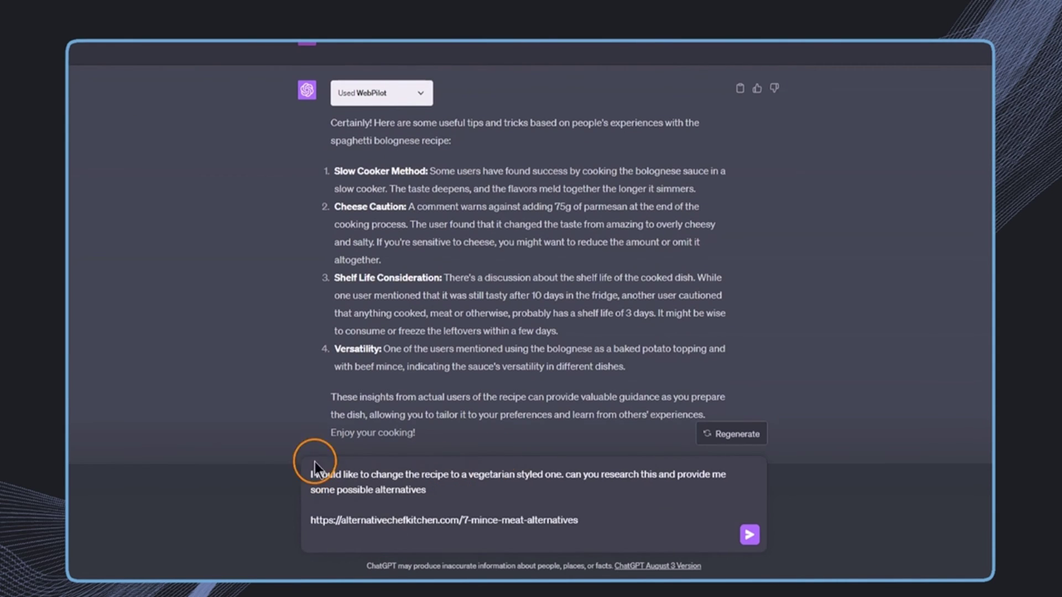
drag(678, 474, 426, 490)
text(change the receipy with one of those option.)
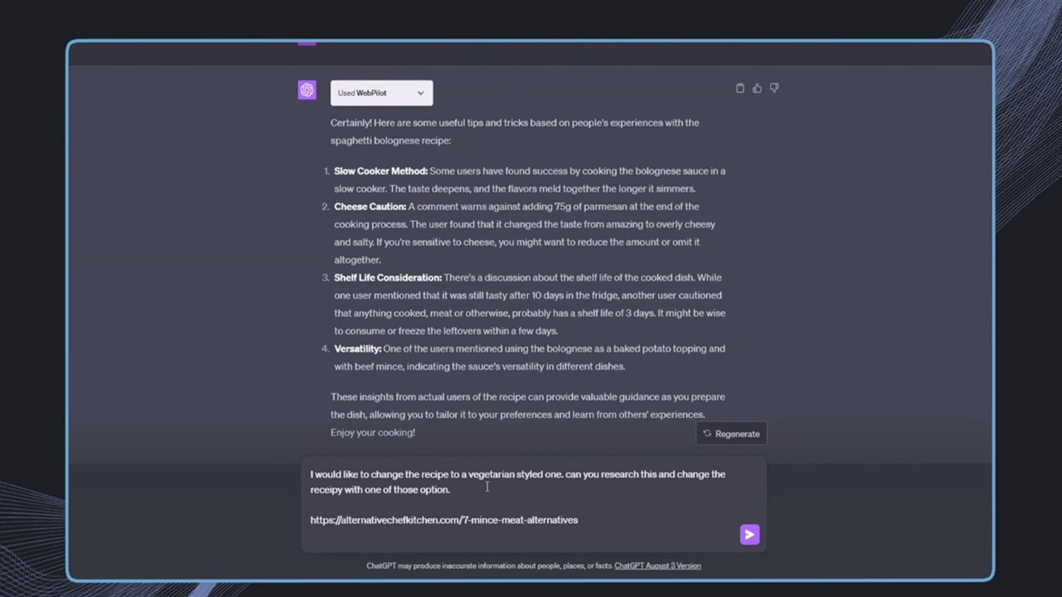
click(347, 489)
text(to replace the receipe)
key(End)
key(Left)
text(mince meat alternatives)
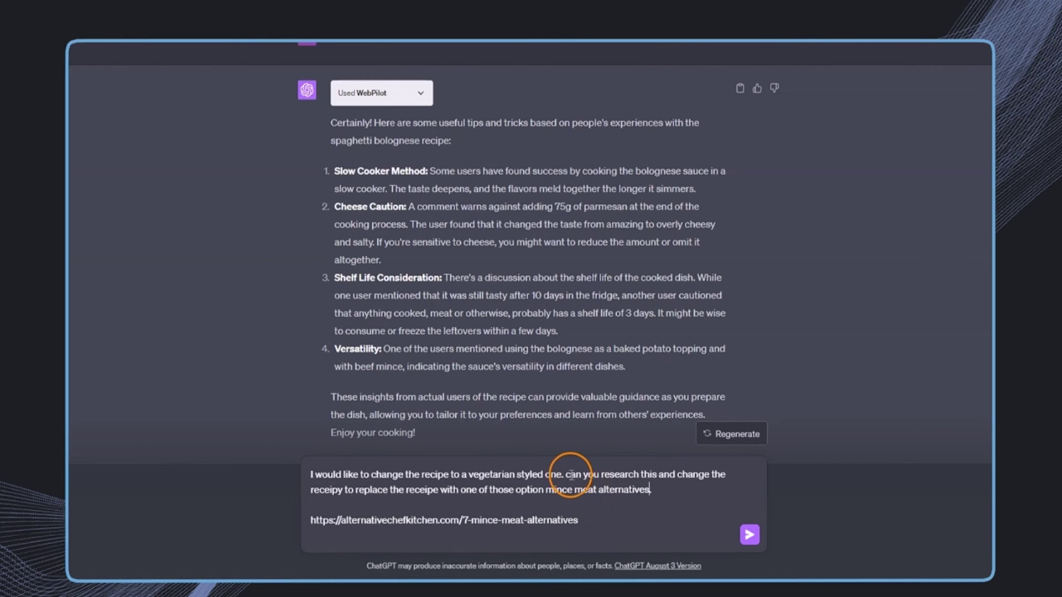
- Tidy the selection around the link line and send the vegetarian recipe request
key(ctrl+a)
click(581, 520)
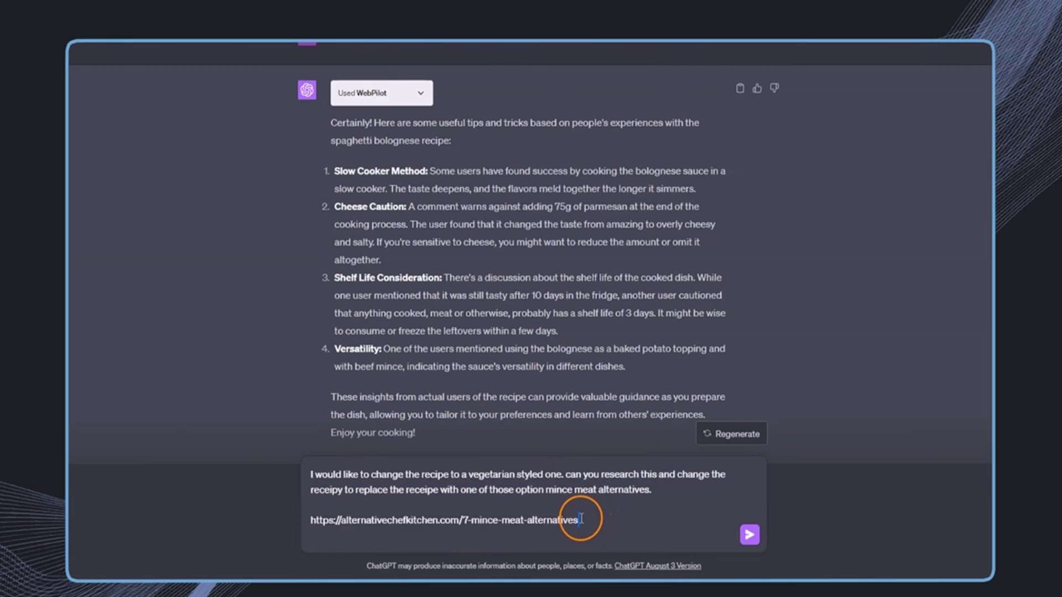
drag(581, 520, 288, 509)
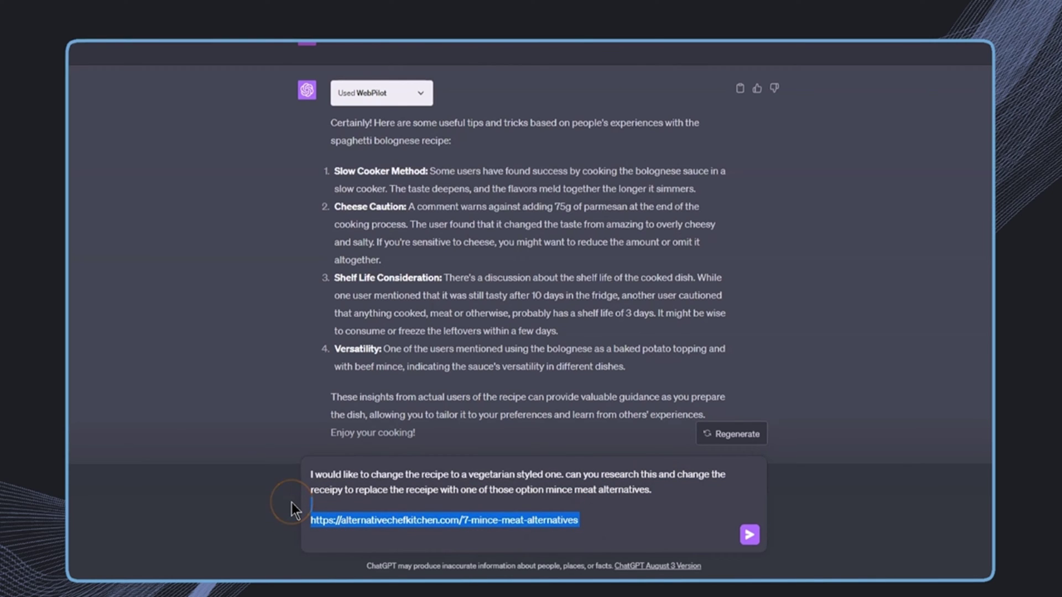
click(635, 502)
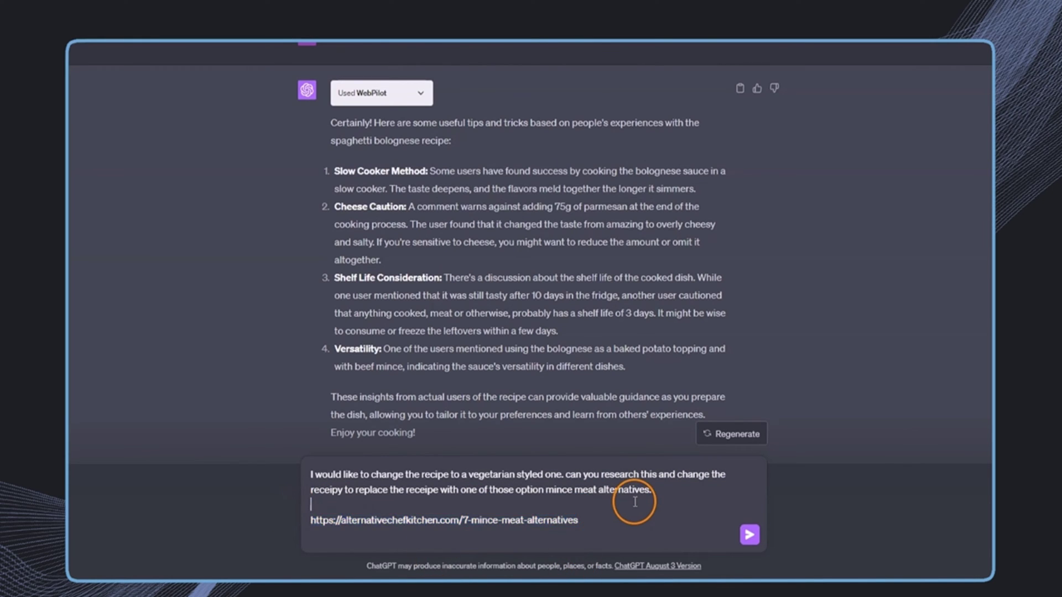
key(Return)
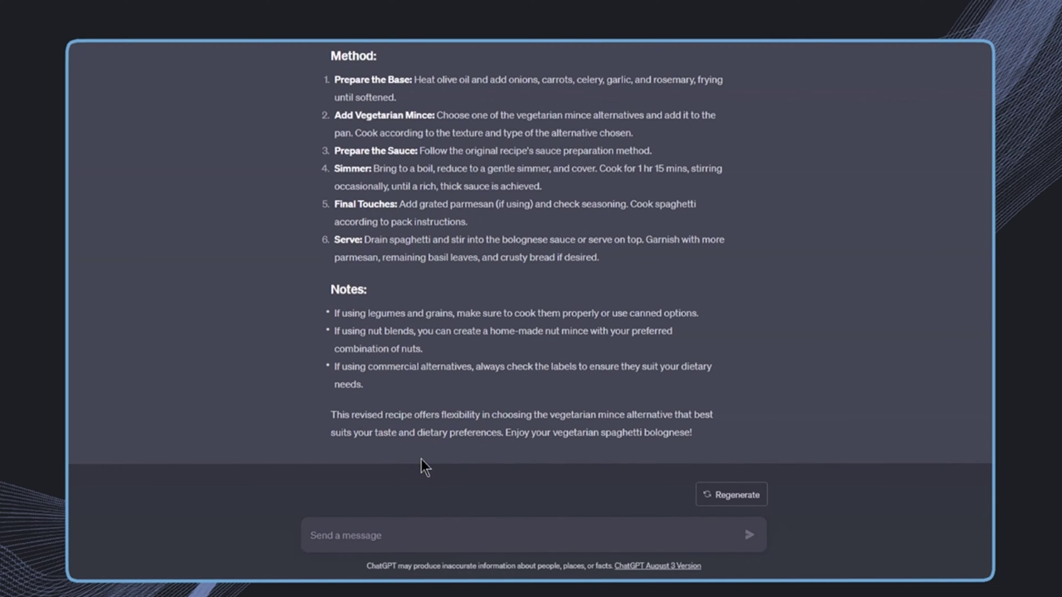
- Ask 'What is the current populations of new york in 2023?' and send it
click(409, 539)
text(What is the current populations of new yorkin 2023?)
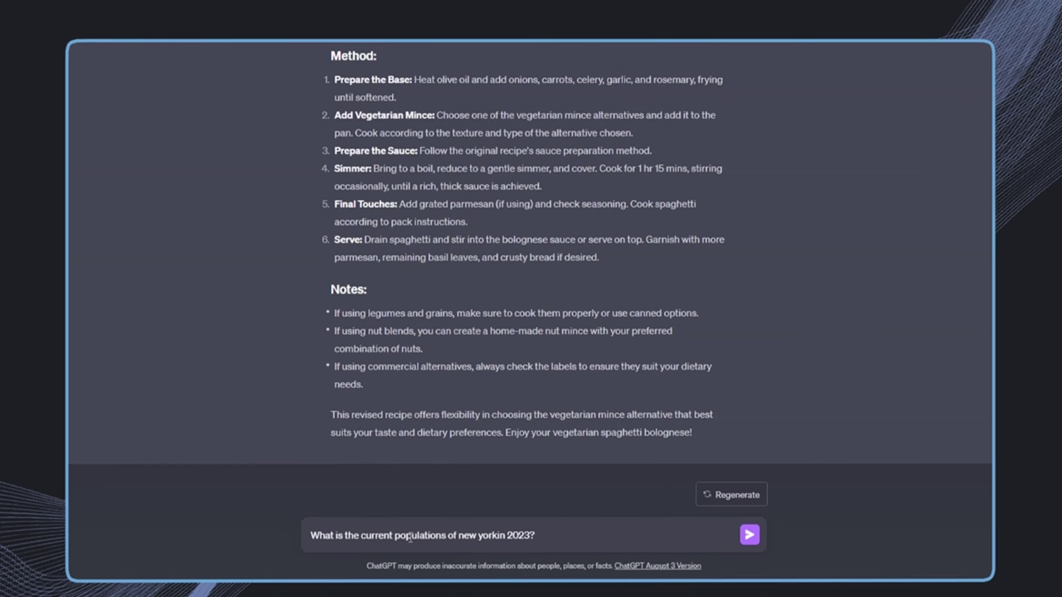
click(497, 540)
key(Return)
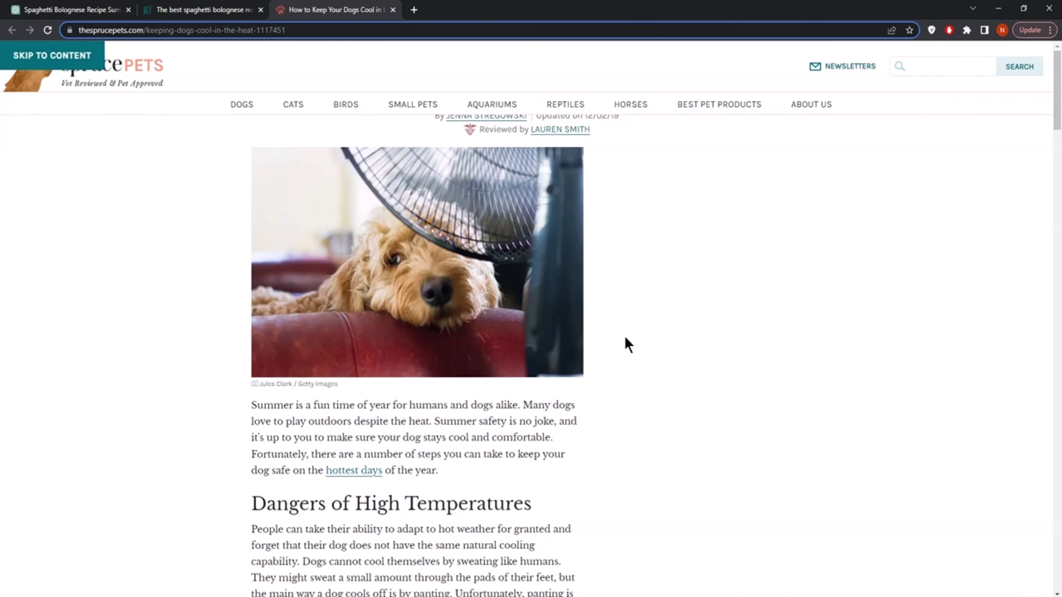
- Send the keyword-frequency request with the Spruce Pets dog-cooling article link
key(ctrl+l)
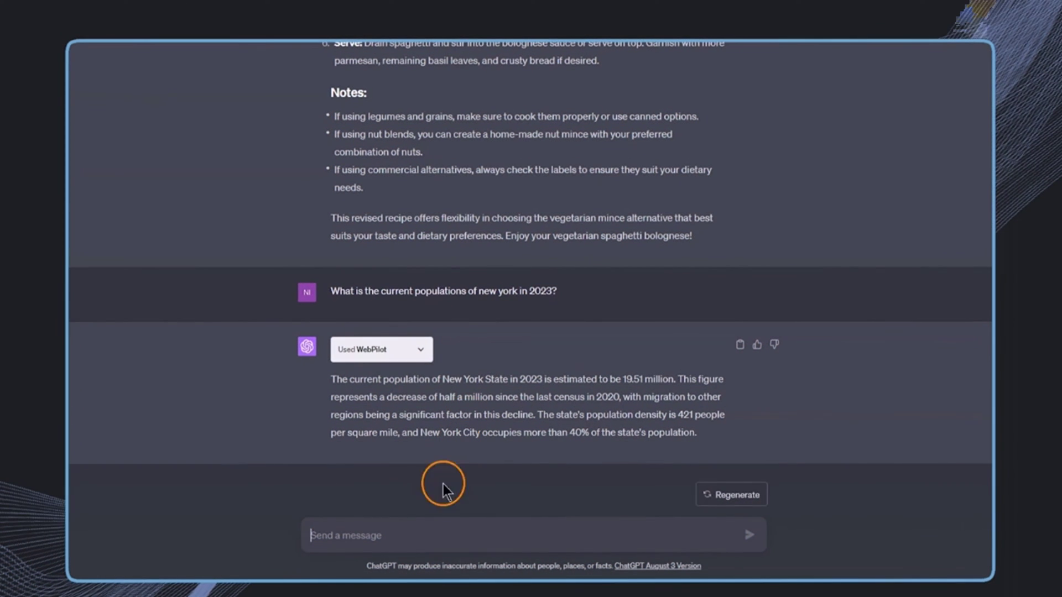
text(Give me a list of the top keywords for this article and the frequency of each used https://www.thesprucepets.com/keeping-dogs-cool-in-the-heat-1117451)
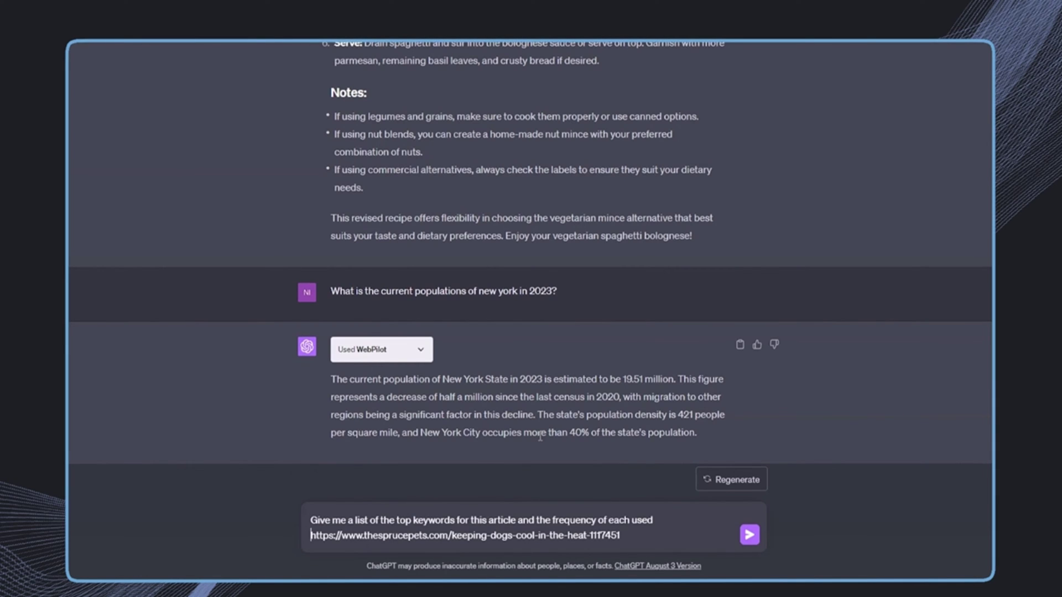
key(Return)
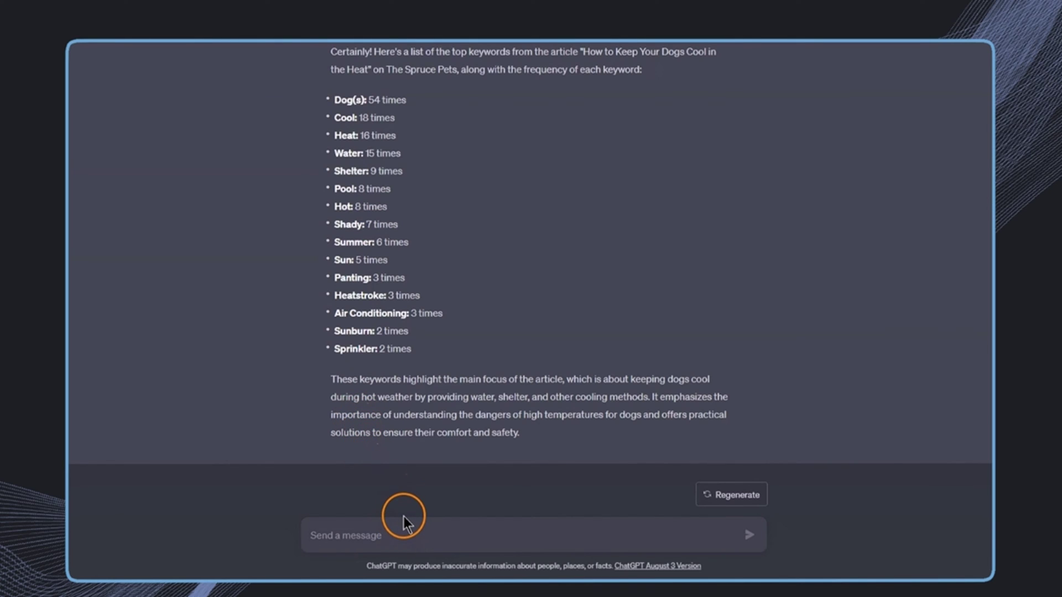
- Ask what the article lacks to add reader value, and scroll the ten suggestions
text(what's missing here from out article how can we add more value for the reader)
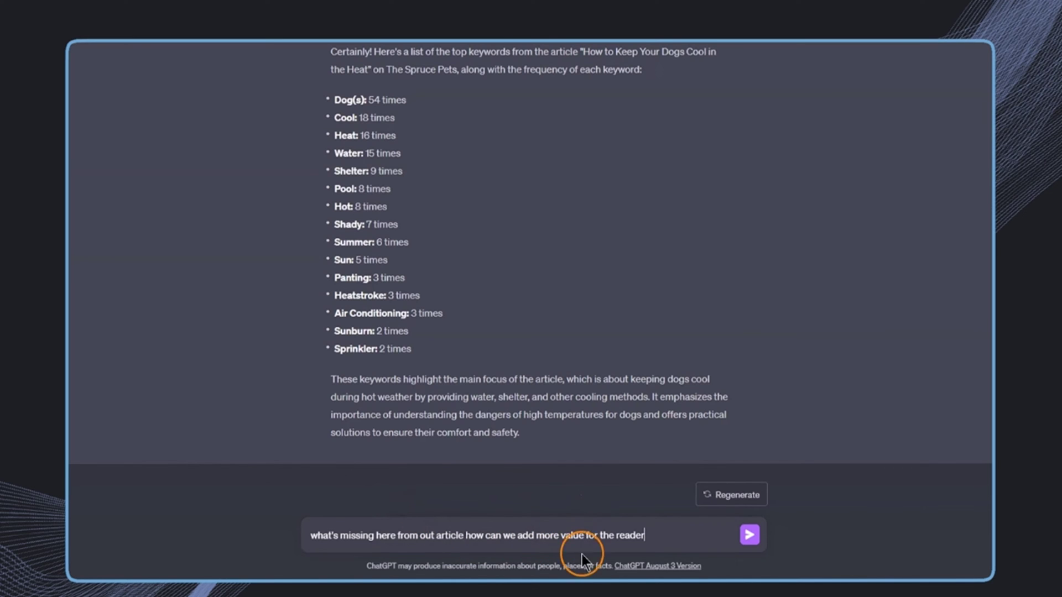
key(Return)
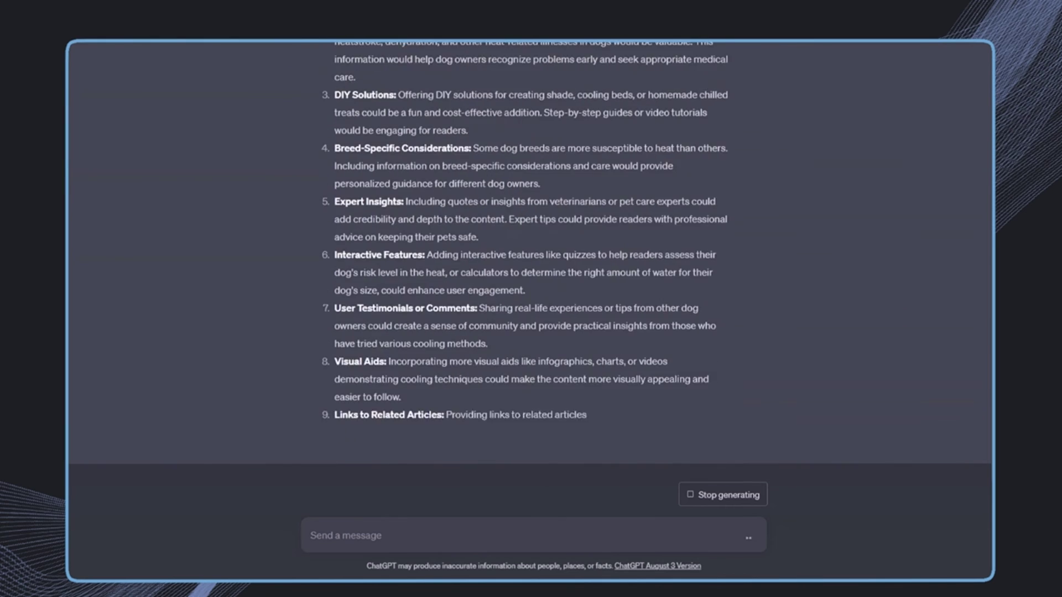
scroll(475, 345, up, 5)
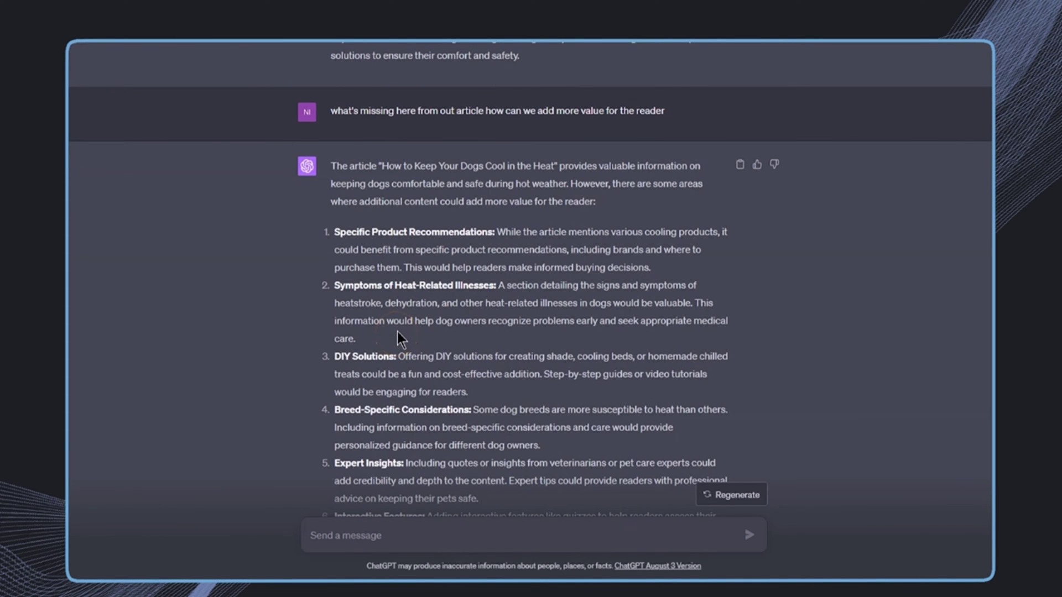
scroll(398, 332, down, 2)
scroll(402, 326, down, 5)
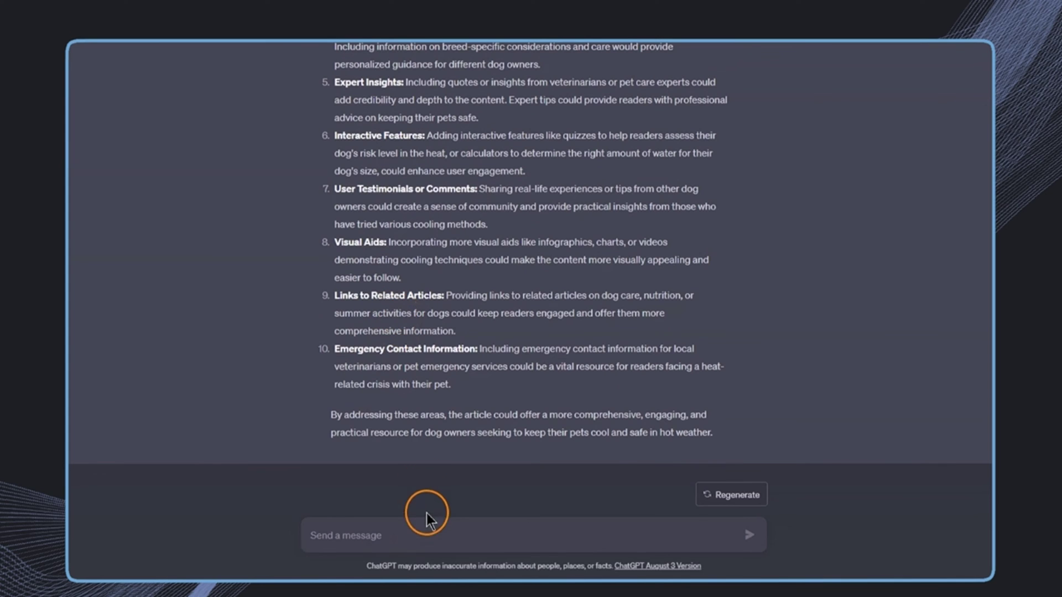
- Send the Blue Cross vs Spruce Pets comparison request and review the Focus, Depth and Style sections
click(424, 534)
text(i want you to research these two articles:  https://www.bluecross.org.uk/advice/dog/how-to-keep-dogs-cool-in-the-summer-heat https://www.thesprucepets.com/keeping-dogs-cool-in-the-heat-1117451   Tell me what the differences are)
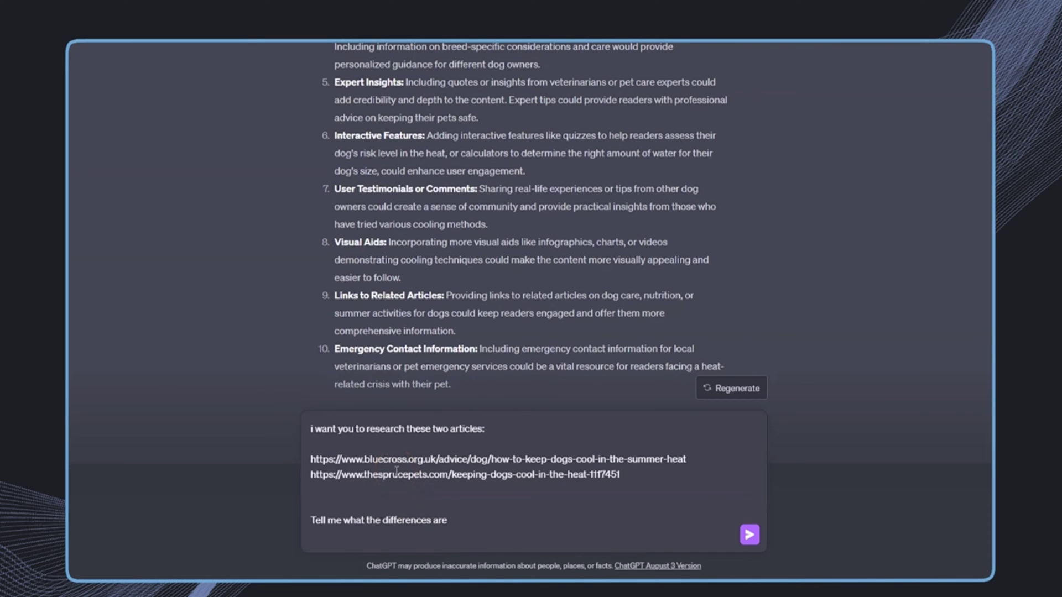
key(Return)
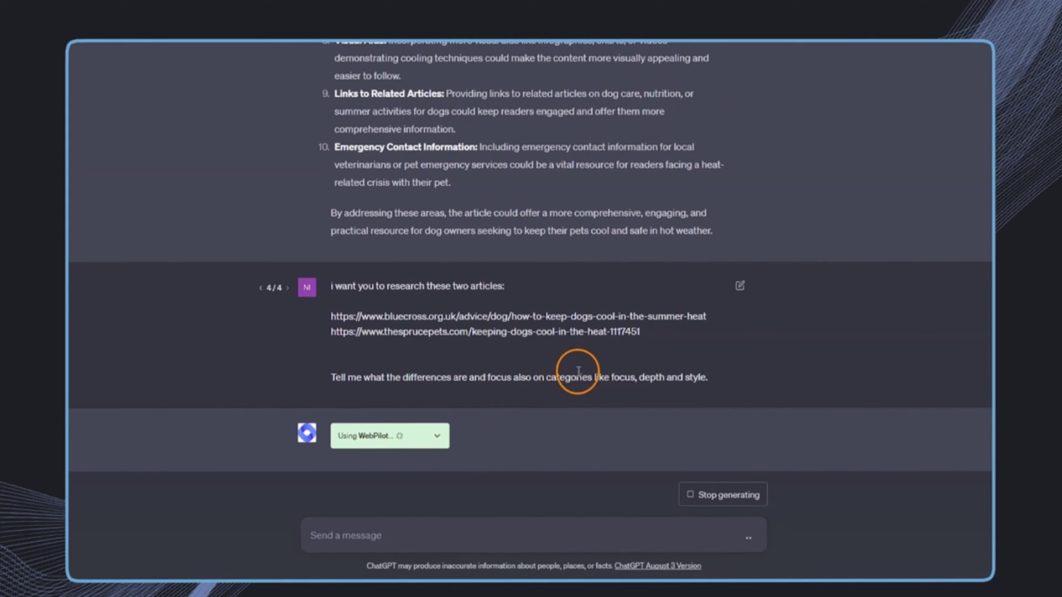
drag(552, 378, 590, 376)
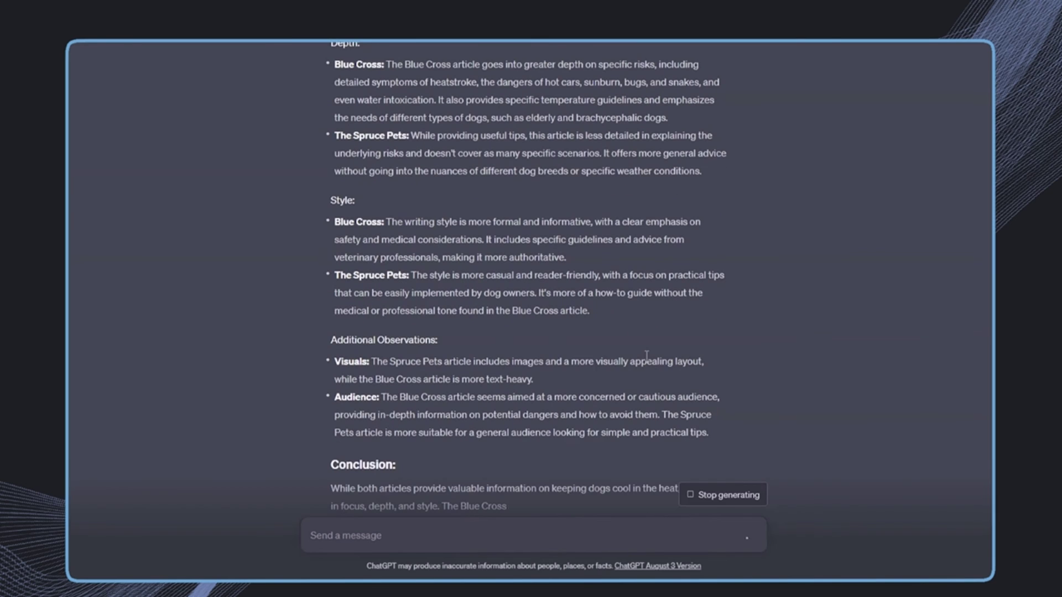
scroll(636, 364, up, 5)
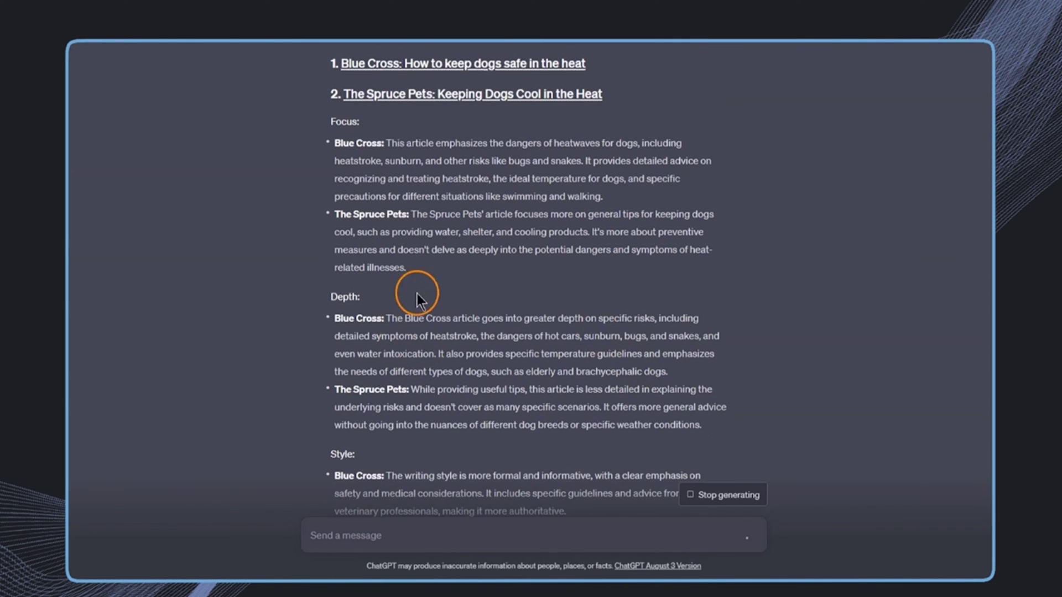
drag(330, 297, 364, 300)
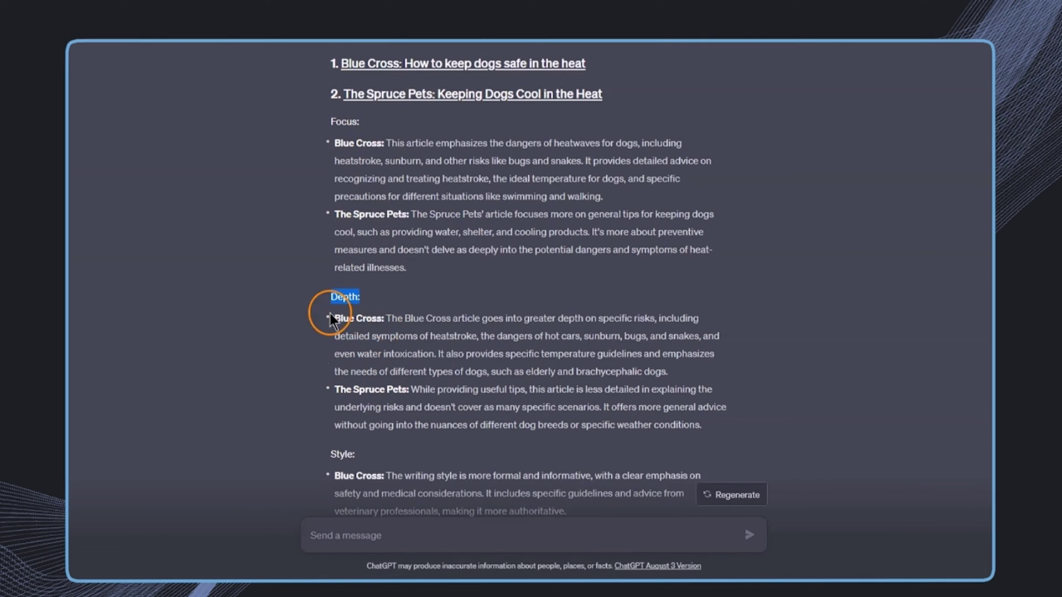
scroll(393, 419, down, 2)
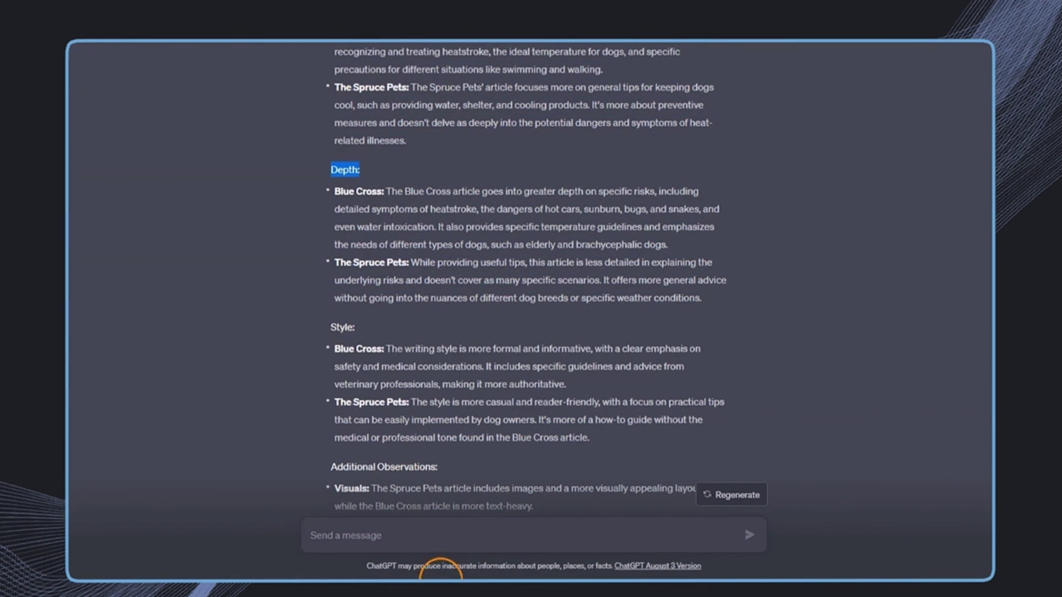
- Paste the writing-style prompt with the Blue Cross article URL and send it
click(442, 533)
text(I want to give instruction to my content writer to match exactly the writing style of my website. Please analyze this website: https://www.bluecross.org.uk/advice/dog/how-to-keep-dogs-cool-in-the-summer-heat and give me detailed guidelines on the writing style of this article, so that I can pass it along to the writer to match that style.)
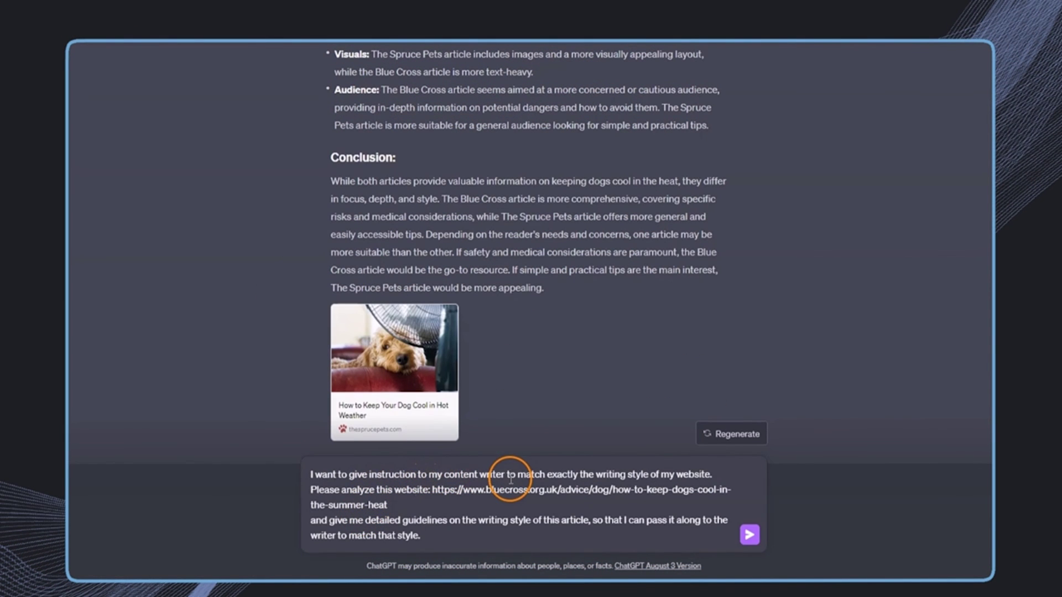
drag(661, 475, 712, 474)
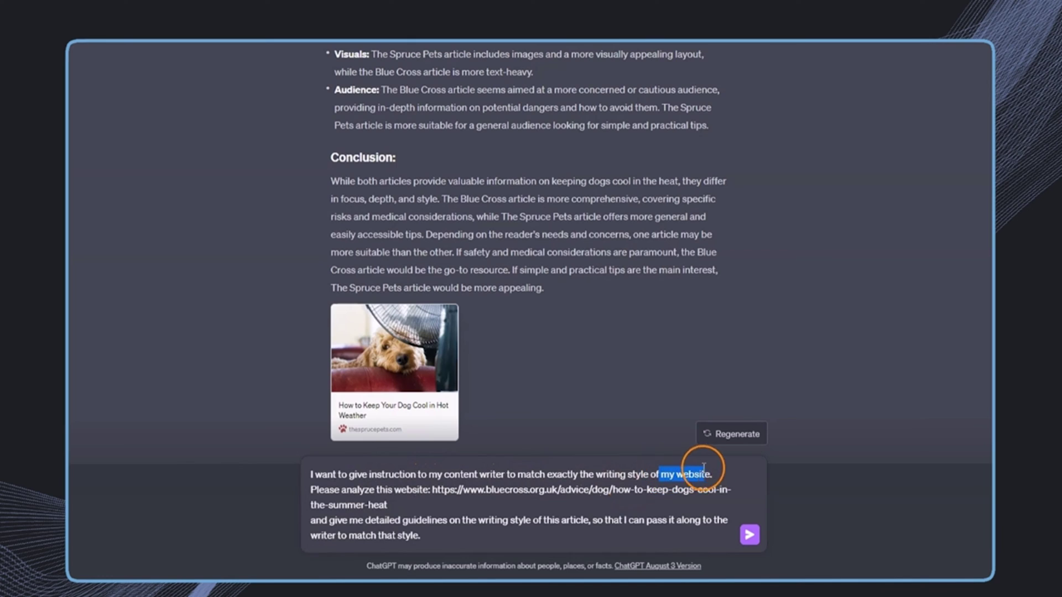
drag(431, 489, 438, 502)
click(418, 526)
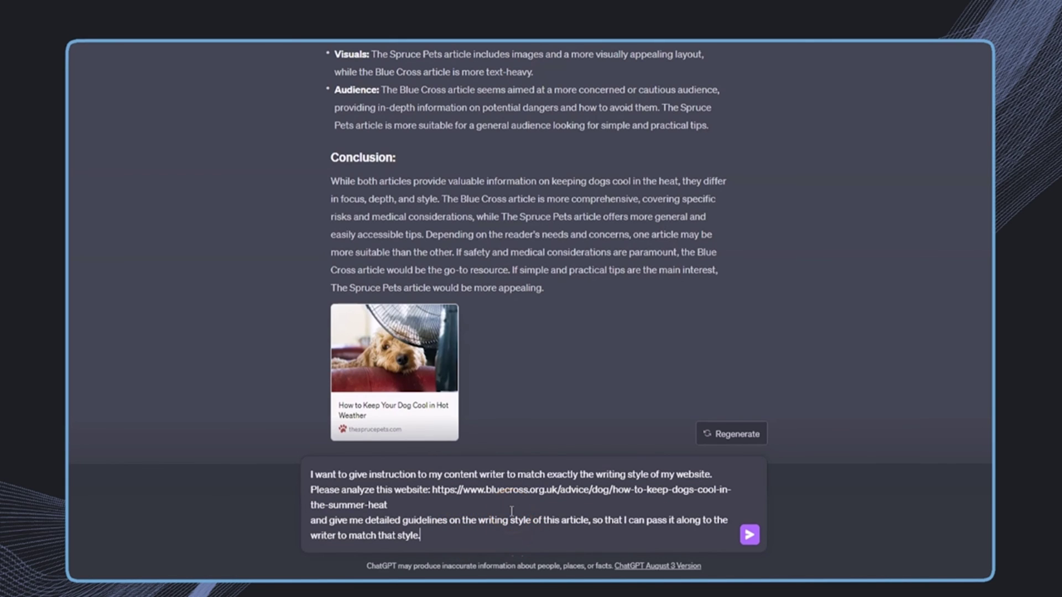
key(Return)
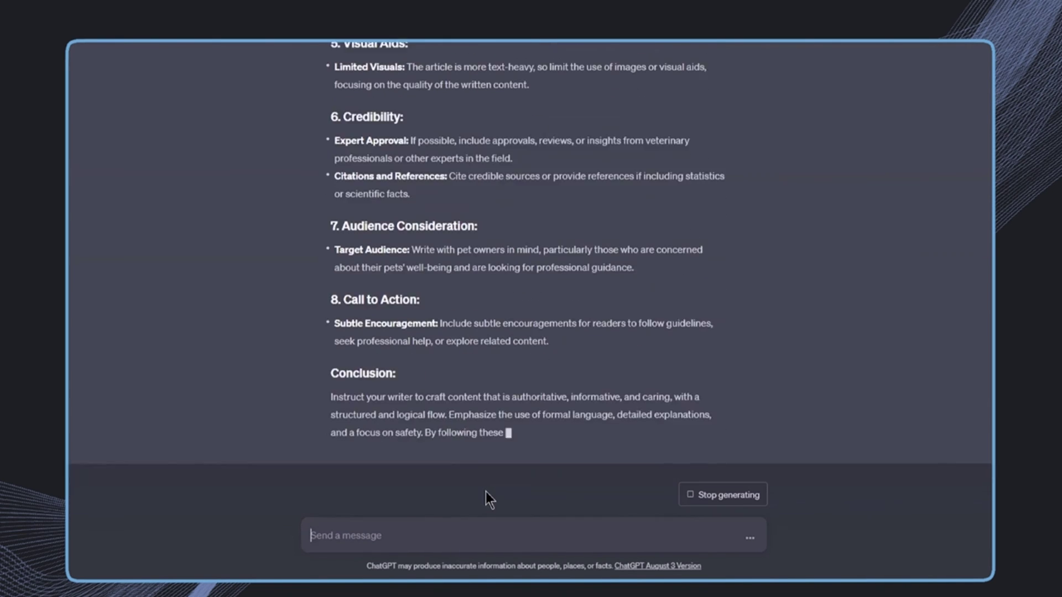
- Scroll through the guidelines and highlight 'conveys a sense of authority' in the answer
click(597, 495)
scroll(596, 395, up, 9)
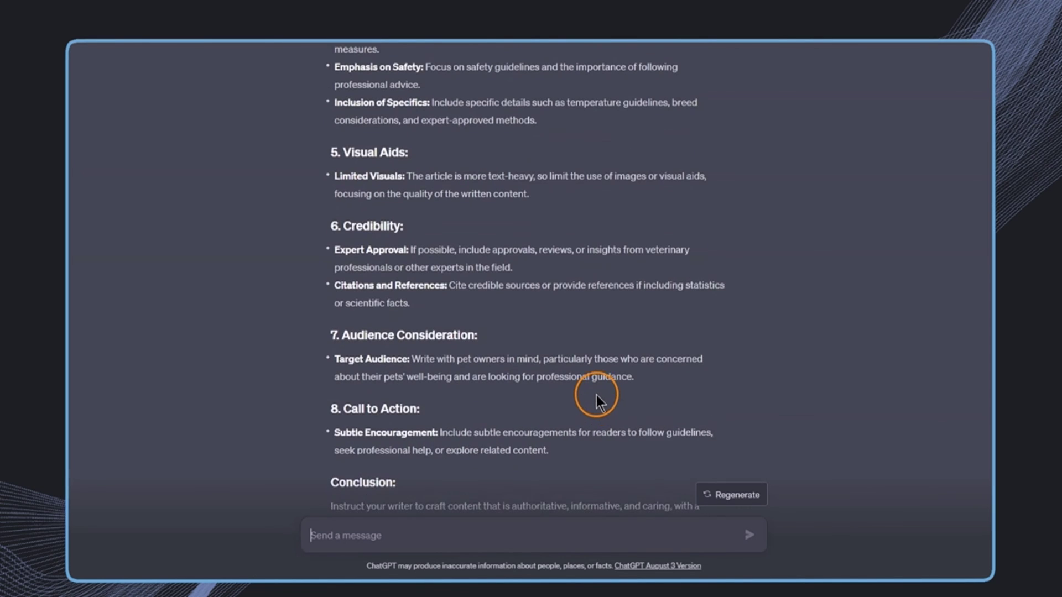
scroll(590, 409, up, 3)
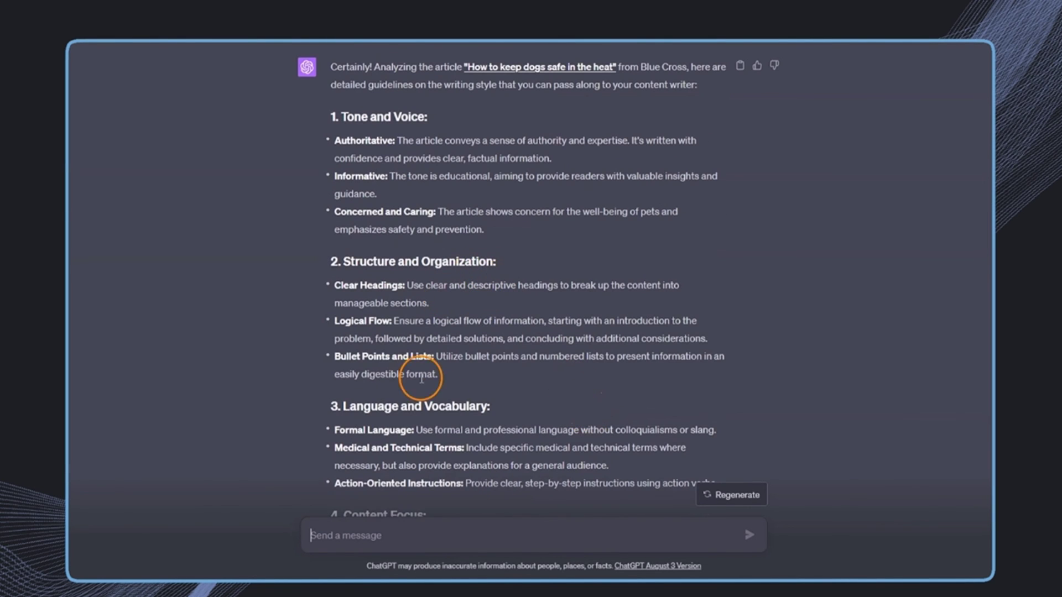
scroll(382, 210, down, 3)
scroll(439, 274, up, 5)
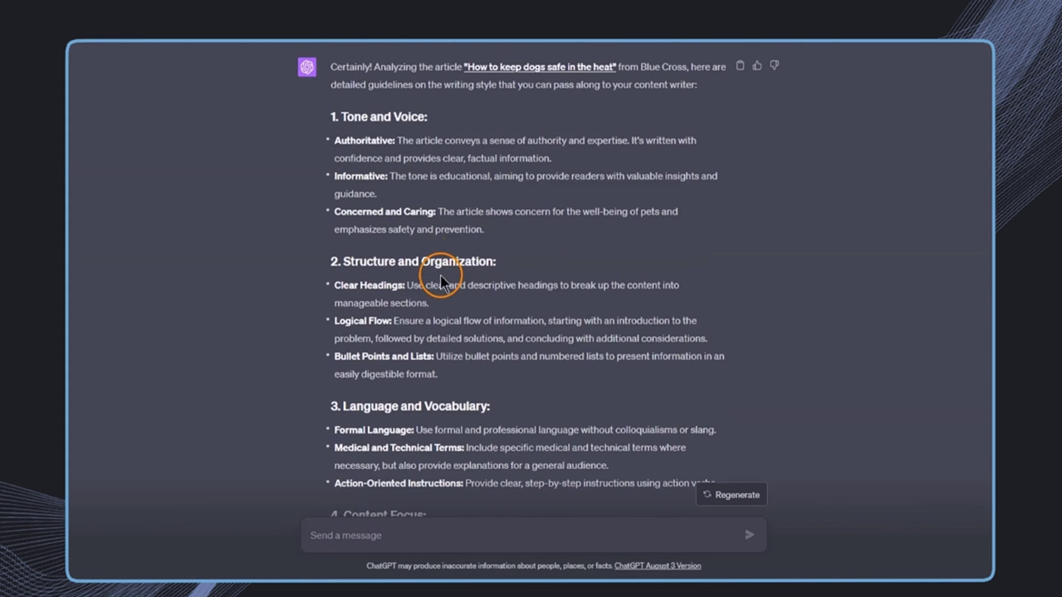
drag(445, 267, 569, 263)
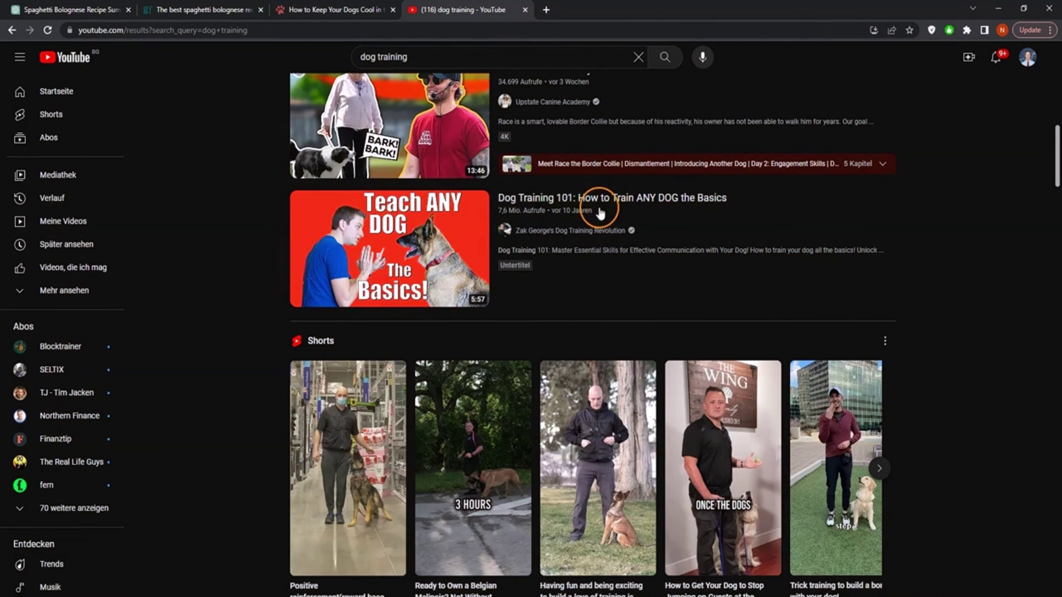
- Open the Dog Training 101 video from the search results and pause it
mouse_move(590, 206)
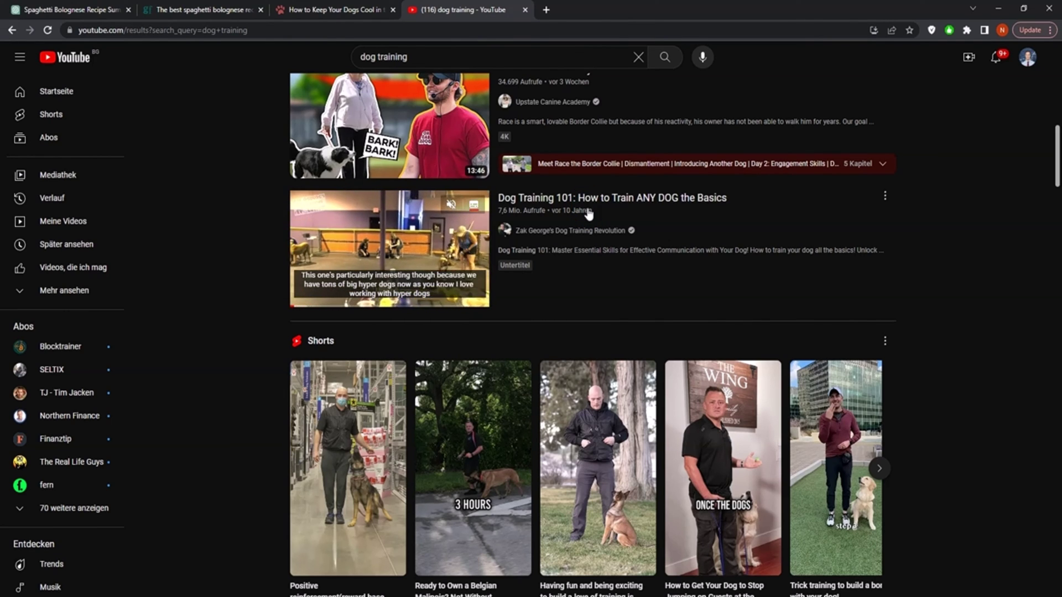
click(705, 212)
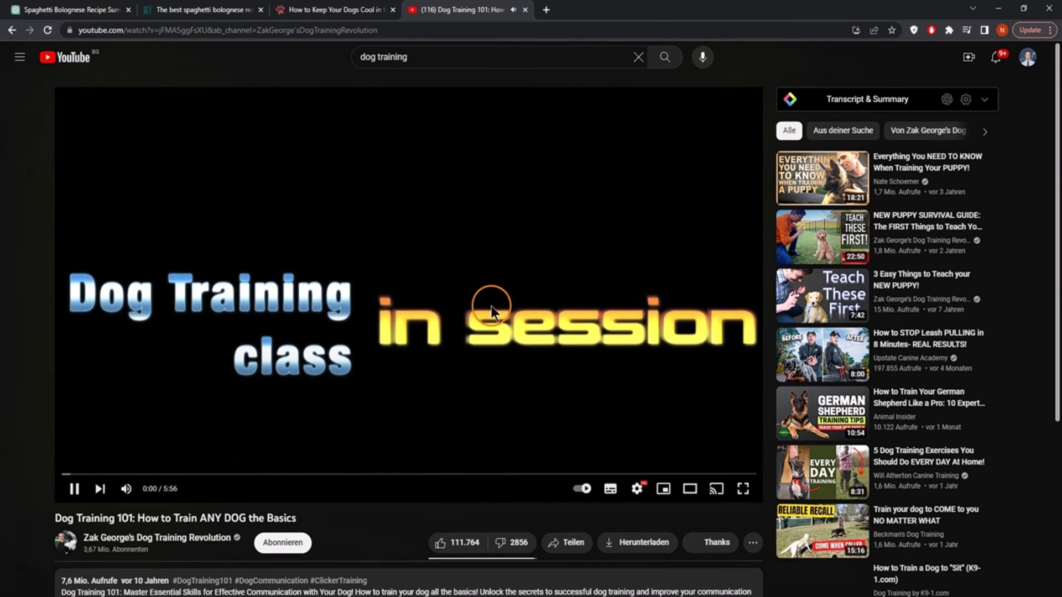
click(491, 307)
- Expand the Transcript & Summary panel beside the video to load its English transcript
click(984, 100)
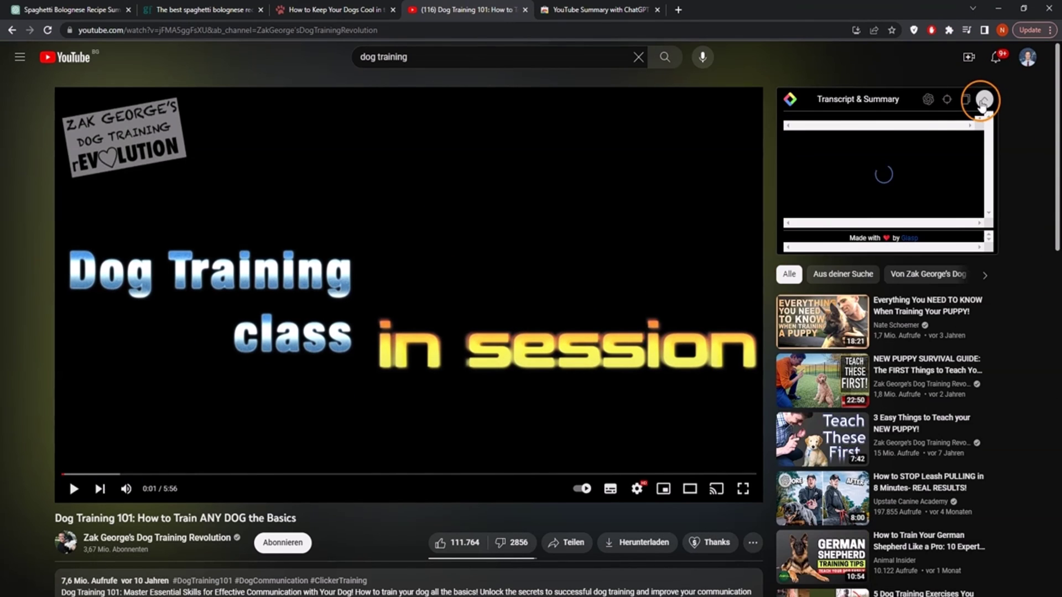
click(586, 10)
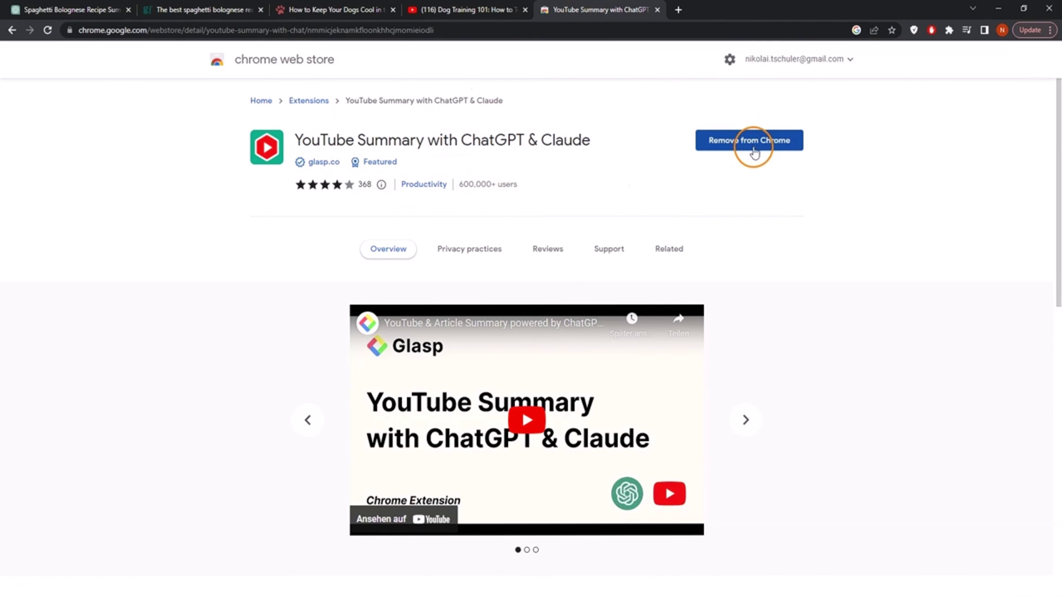
click(474, 19)
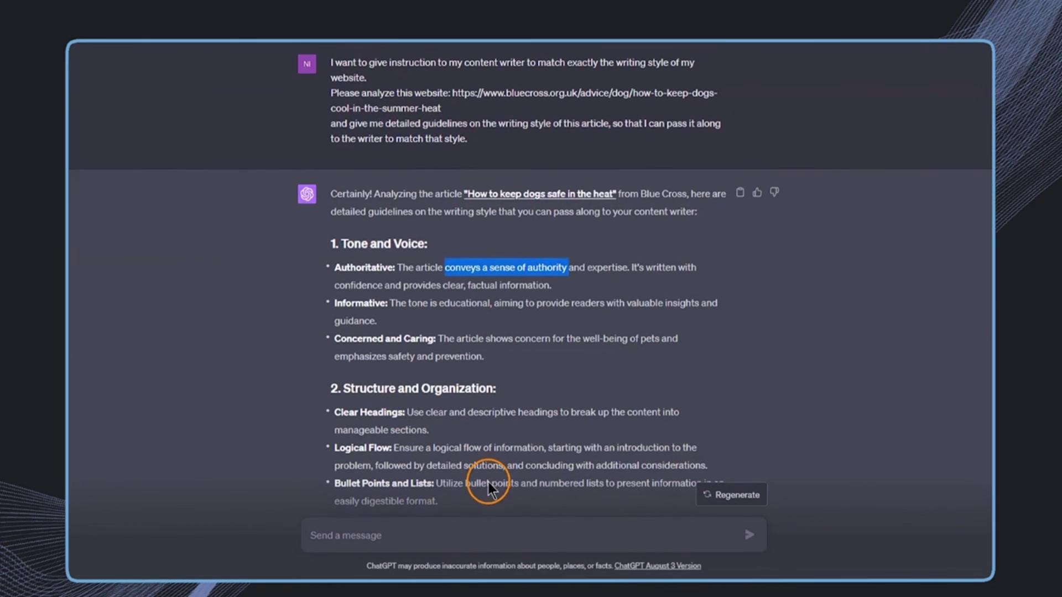
- Send 'Please analyze the style of this script:' with the pasted video transcript
click(501, 540)
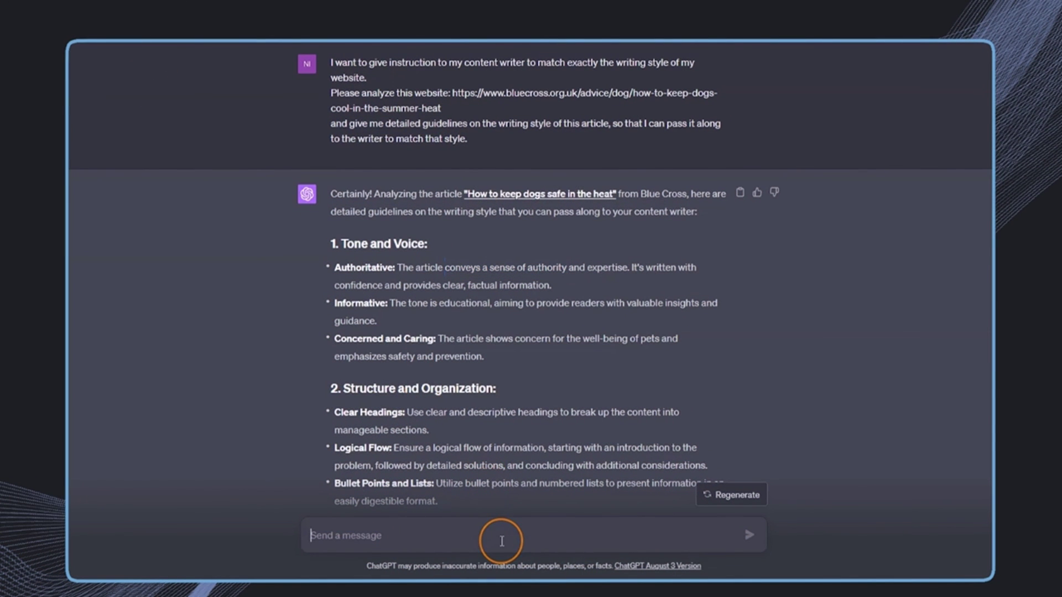
text(Please)
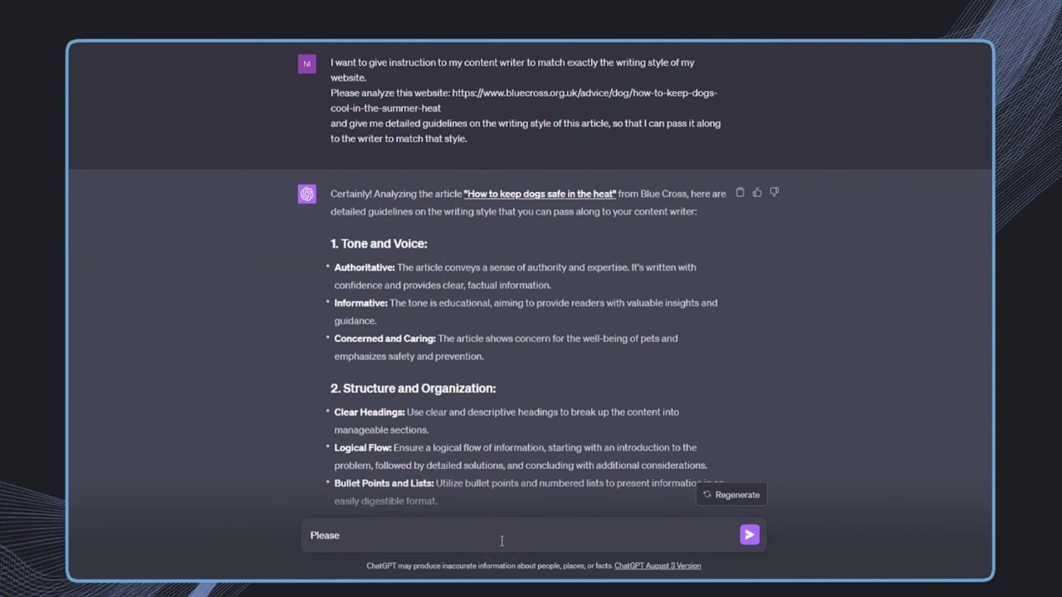
text( analyze the style of this script:)
key(shift+Return)
key(ctrl+v)
key(Return)
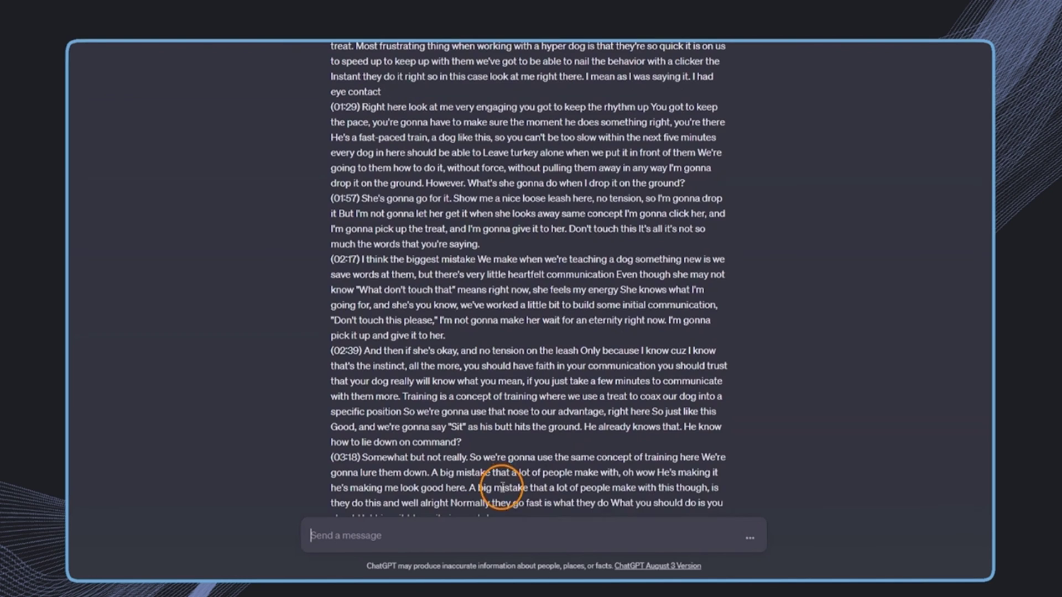
- Edit the prompt to request detailed instructions to pass on to a script writer, then resubmit
click(537, 108)
key(BackSpace)
text(and give me details instructions that I can pass on to myon how to w)
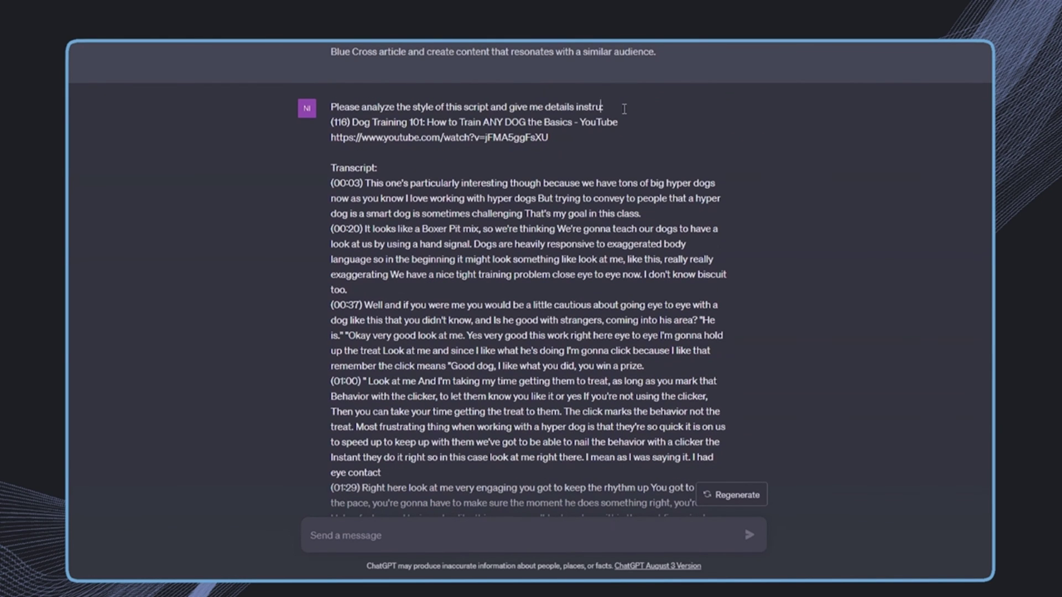
text(rite the)
click(627, 107)
text(that I can pass on to my)
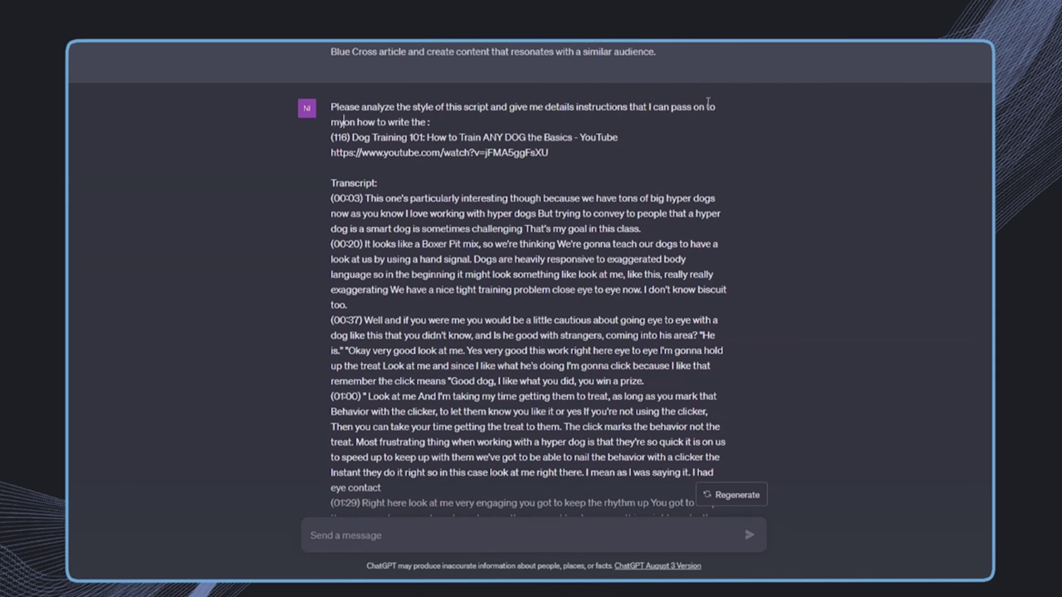
text( script writer)
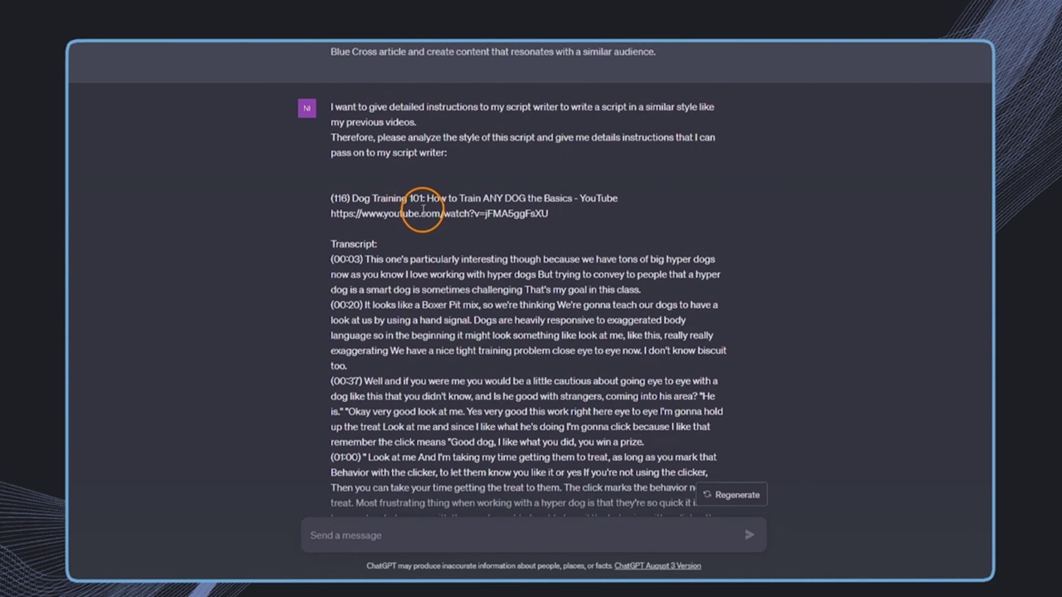
triple_click(327, 111)
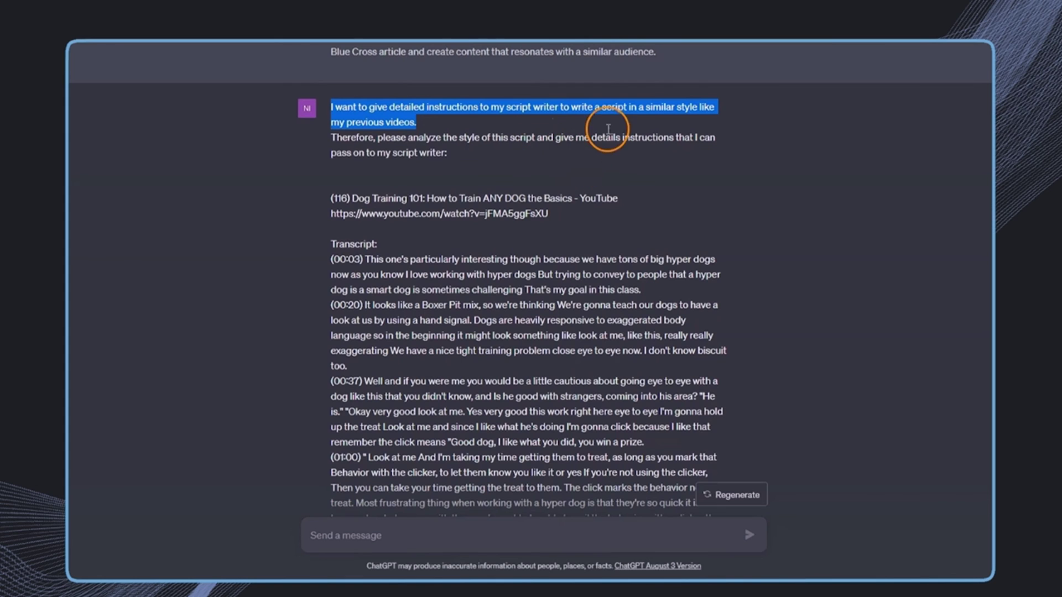
click(624, 137)
key(BackSpace)
text(ed)
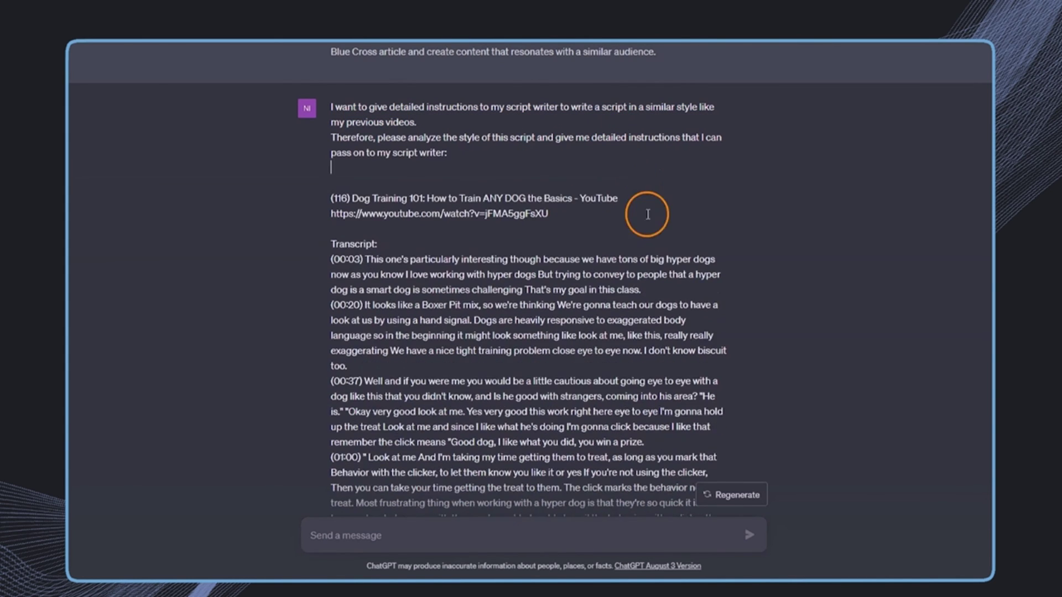
key(Return)
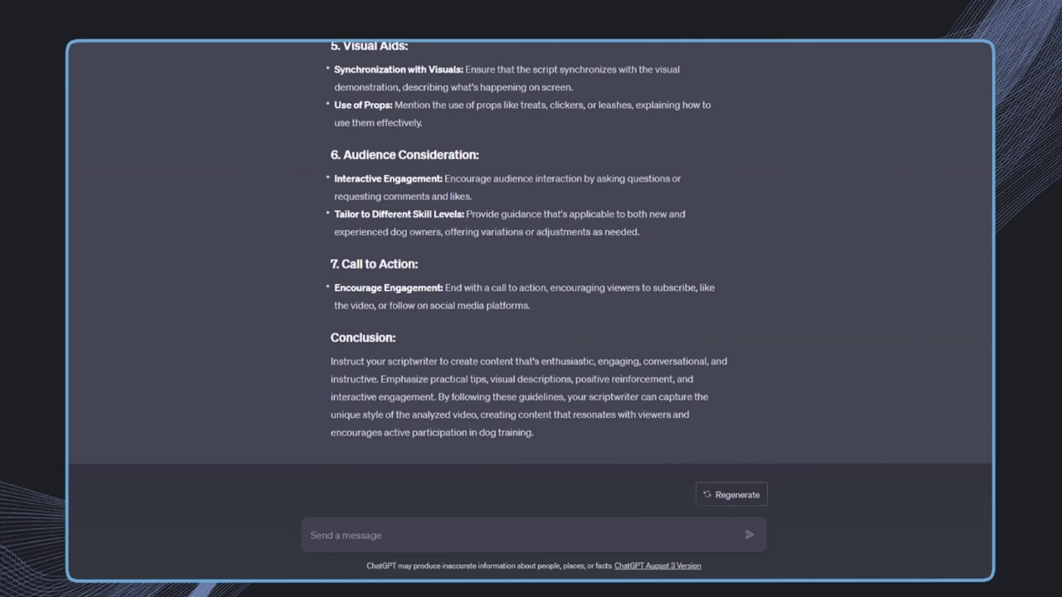
scroll(547, 410, up, 5)
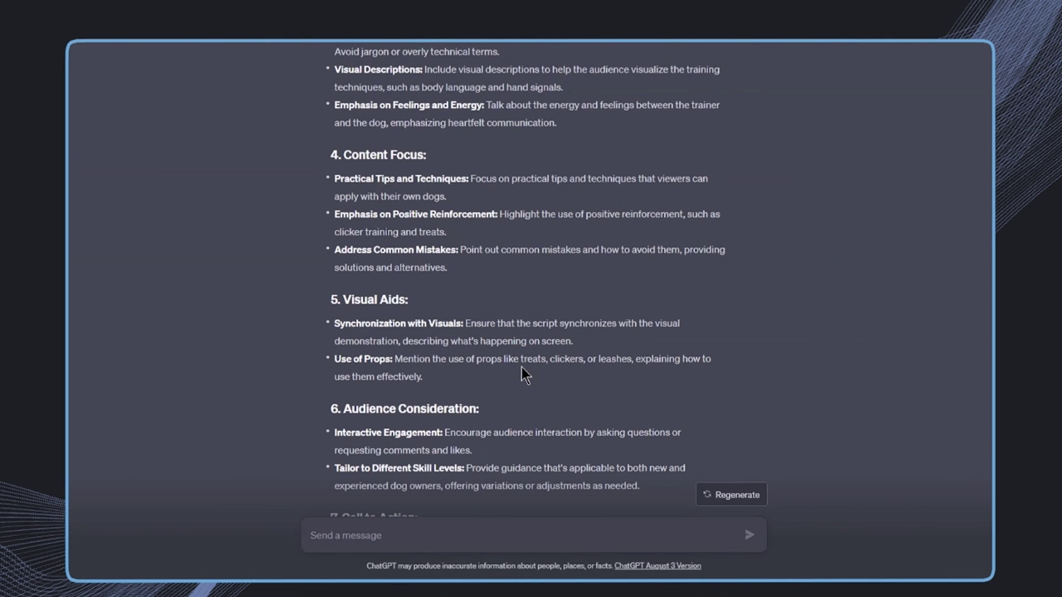
scroll(522, 367, up, 3)
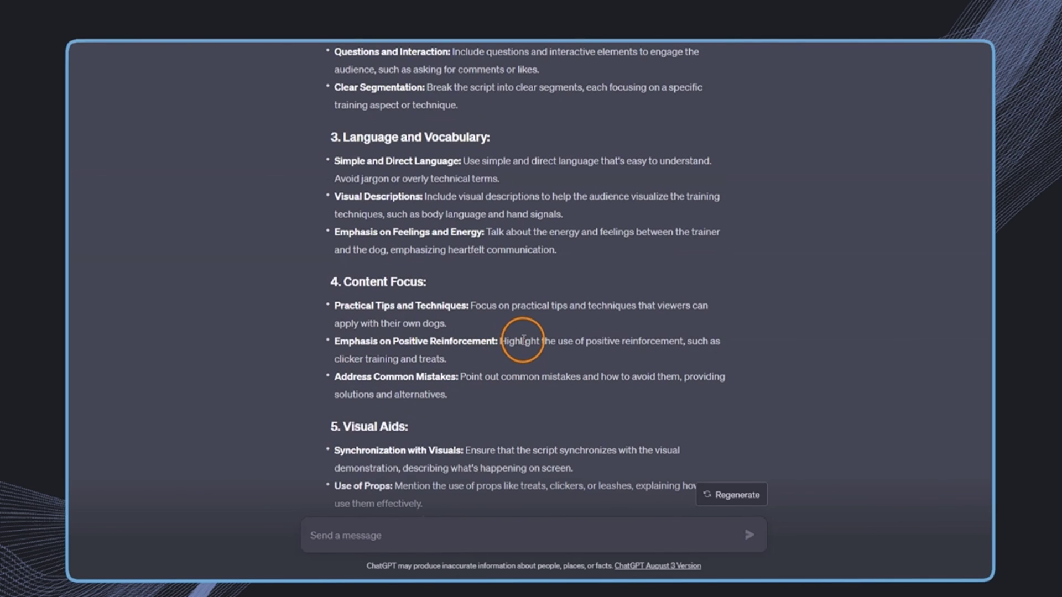